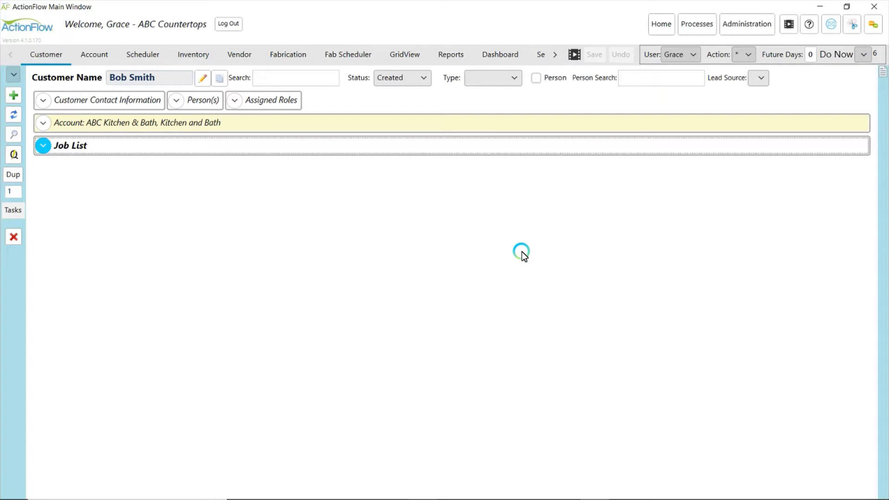
Mark job 484's New Estimate action done, then set Job Order to OK and mark it done
click(43, 145)
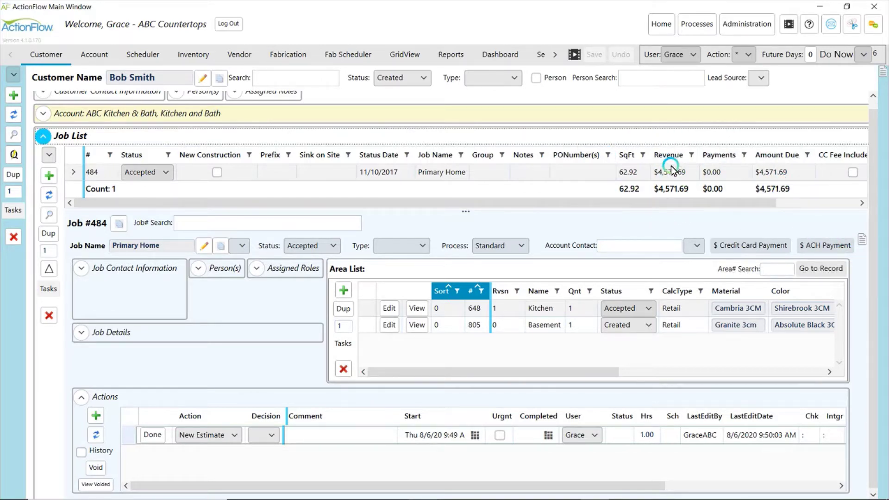
click(271, 437)
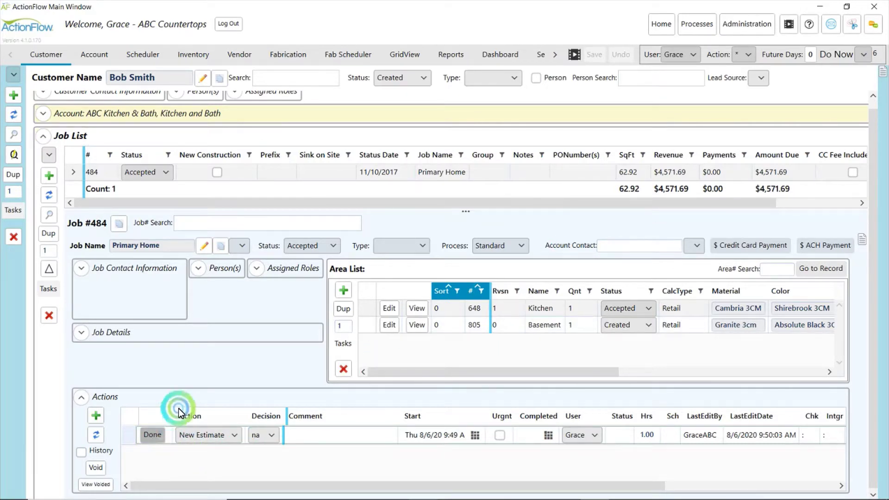
click(257, 457)
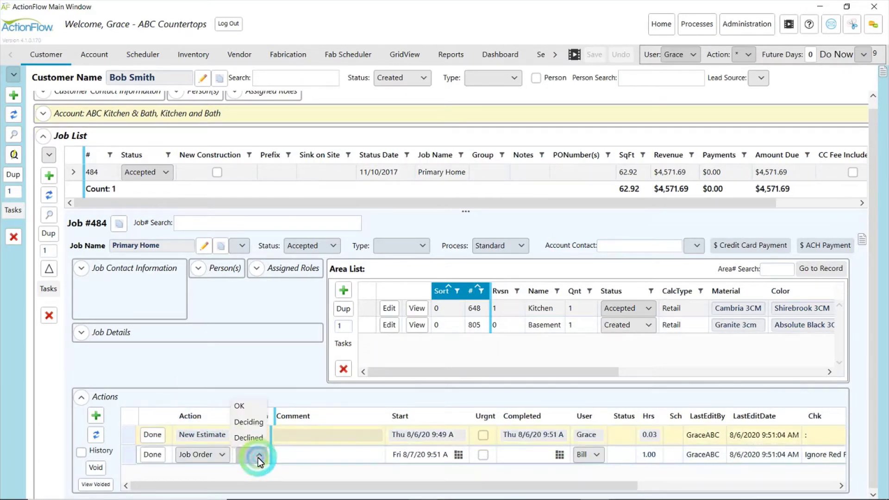
click(250, 407)
click(159, 454)
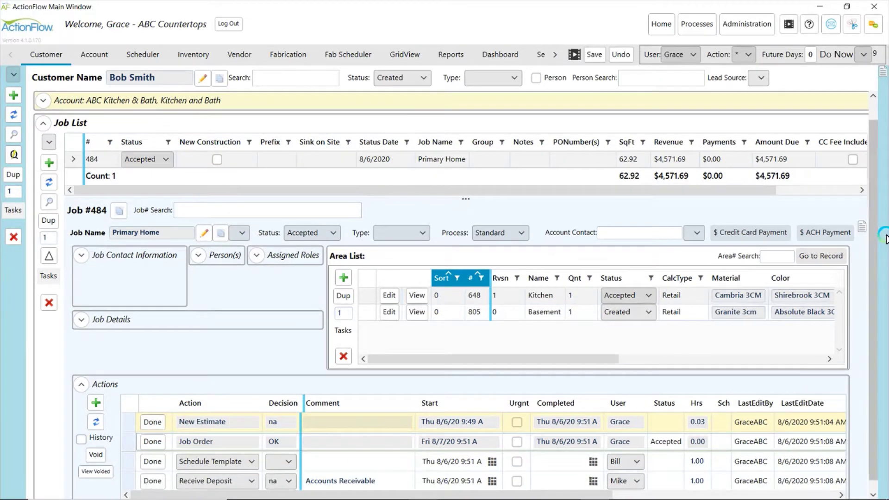
Scroll the actions list to inspect the new Receive Deposit action's comment
click(873, 236)
drag(874, 238, 875, 249)
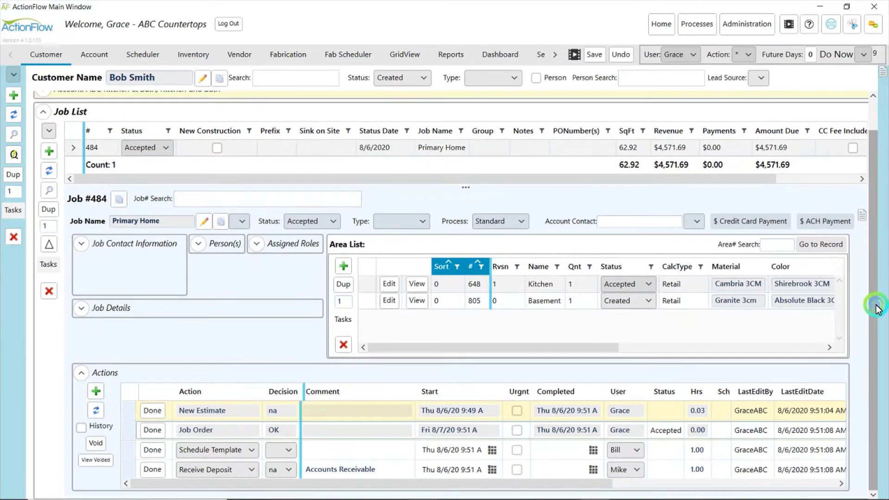
click(343, 471)
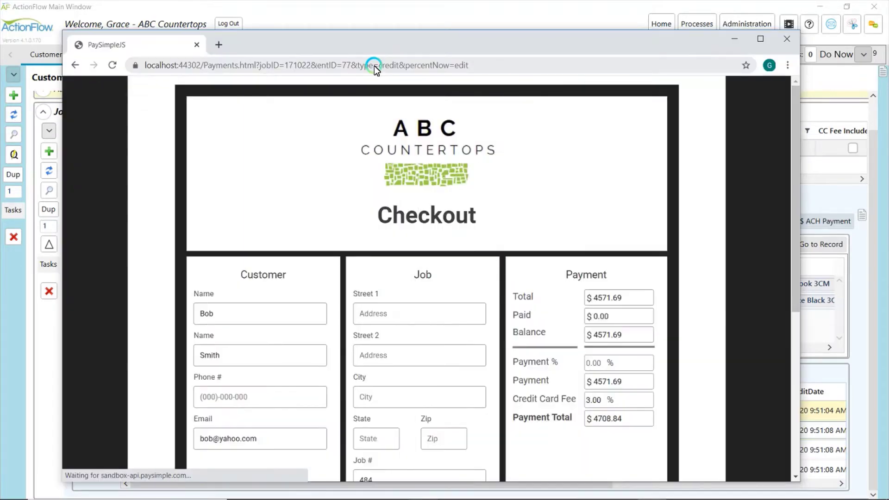
Set the checkout's Payment % to 50 and Credit Card Fee to 0
drag(796, 184, 791, 226)
click(605, 314)
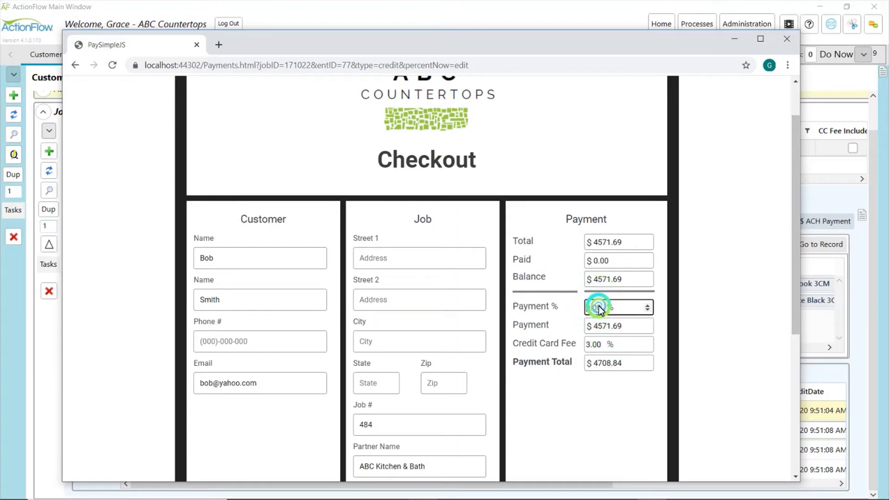
click(637, 313)
click(637, 313)
text(50)
key(Tab)
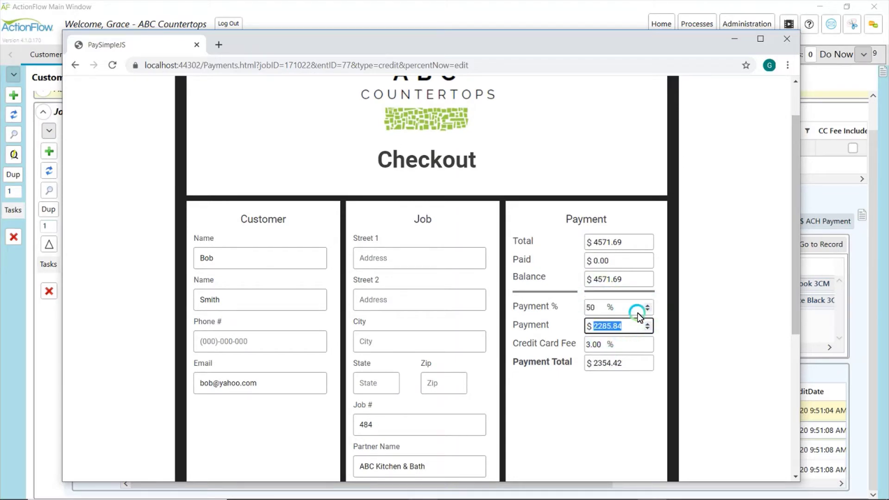
click(606, 345)
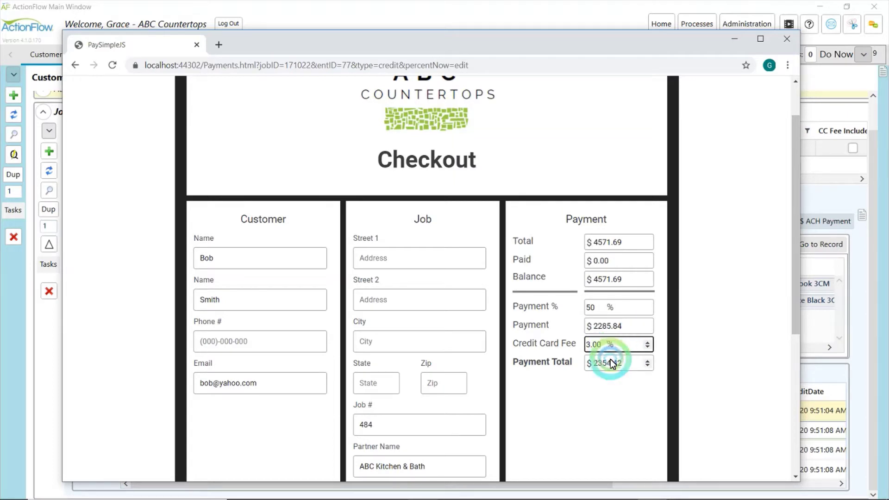
click(586, 345)
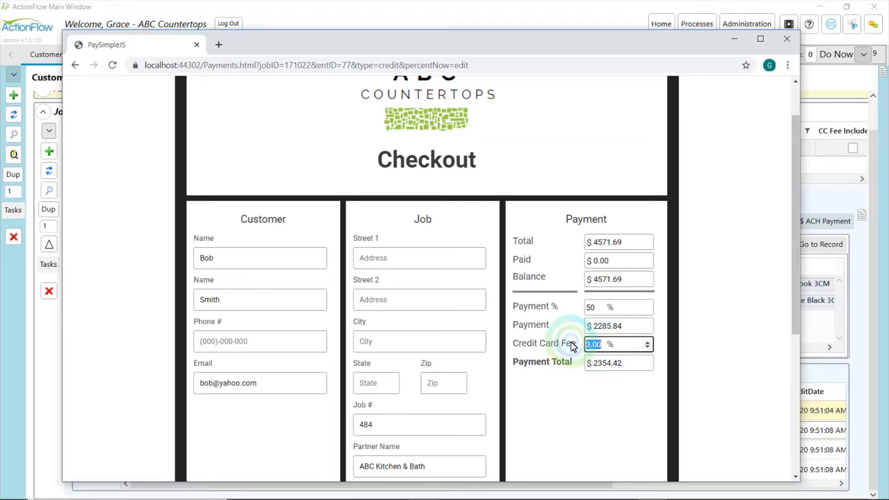
text(0)
key(Tab)
click(722, 254)
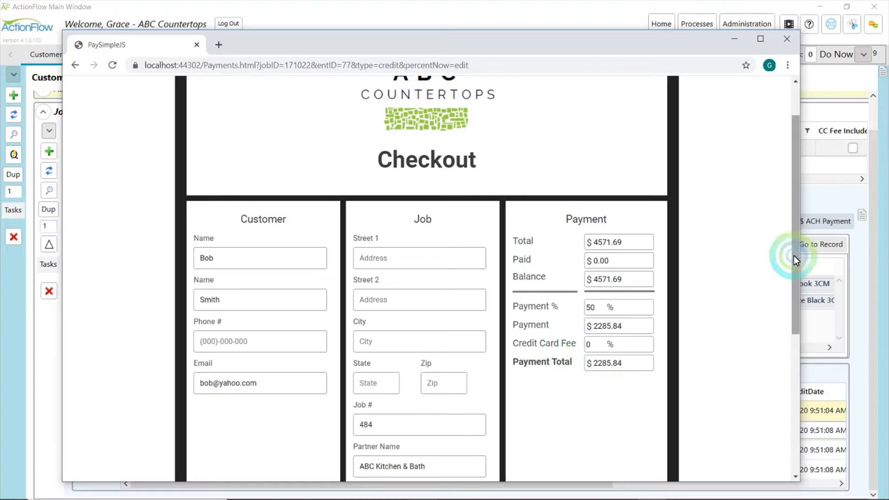
drag(794, 256, 798, 364)
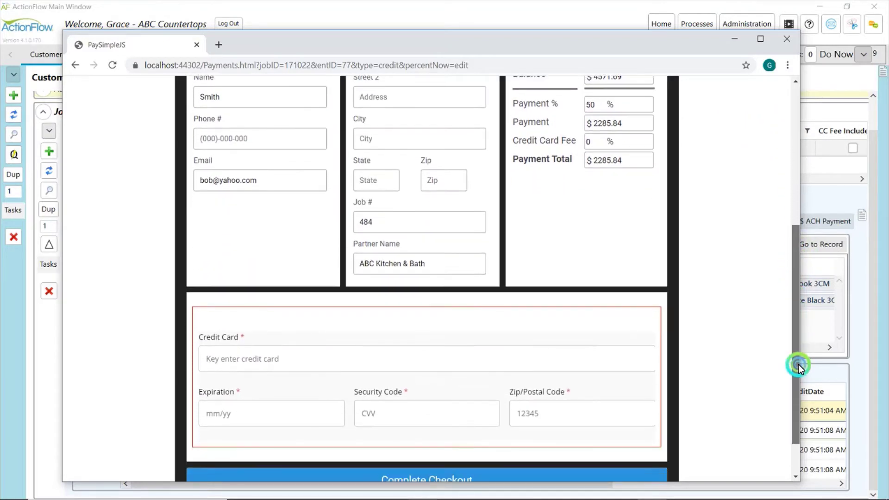
click(349, 368)
text(411)
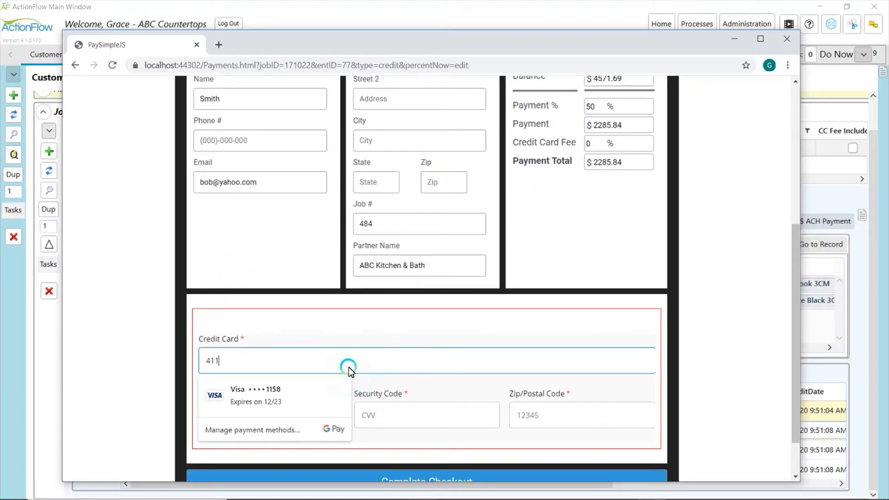
text(1 1111 1111 1111)
click(212, 415)
text(1223)
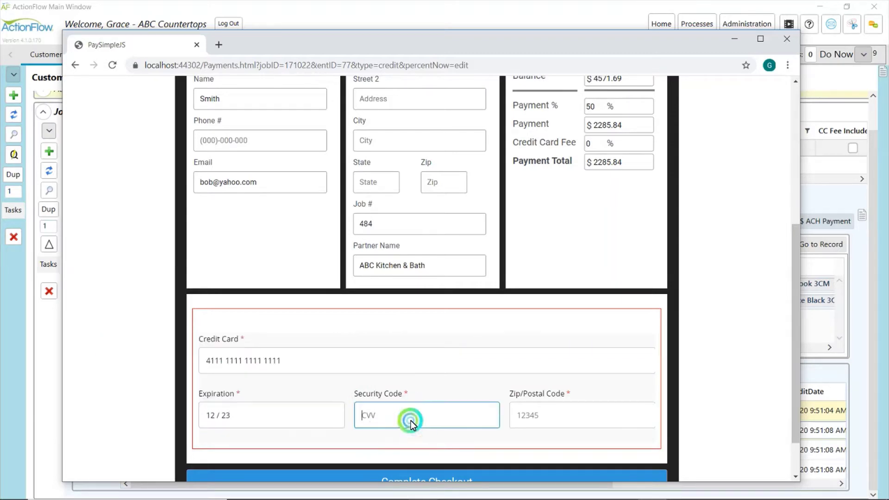
text(996)
click(602, 407)
text(12345)
Complete the $2285.84 checkout and dismiss the Congratulations message
scroll(693, 382, down, 1)
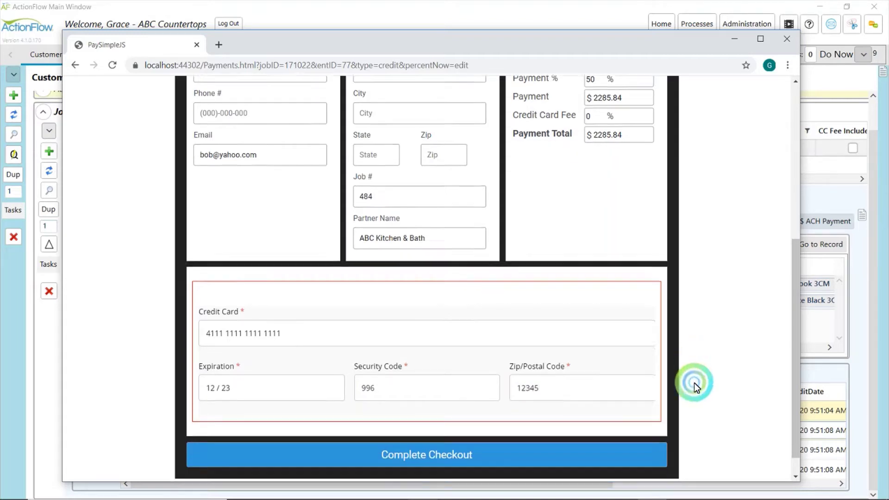
click(562, 437)
click(560, 435)
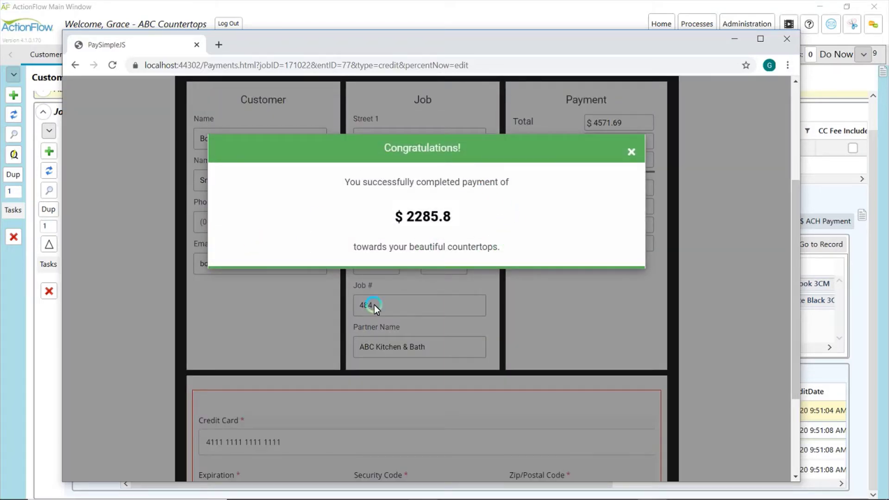
click(631, 152)
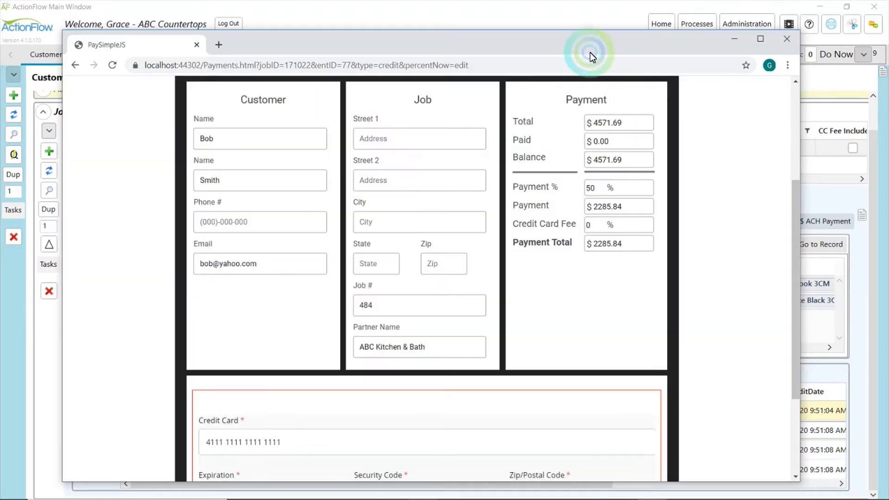
Close the checkout window, refresh job 484's actions and read the Receive Deposit comment
click(786, 39)
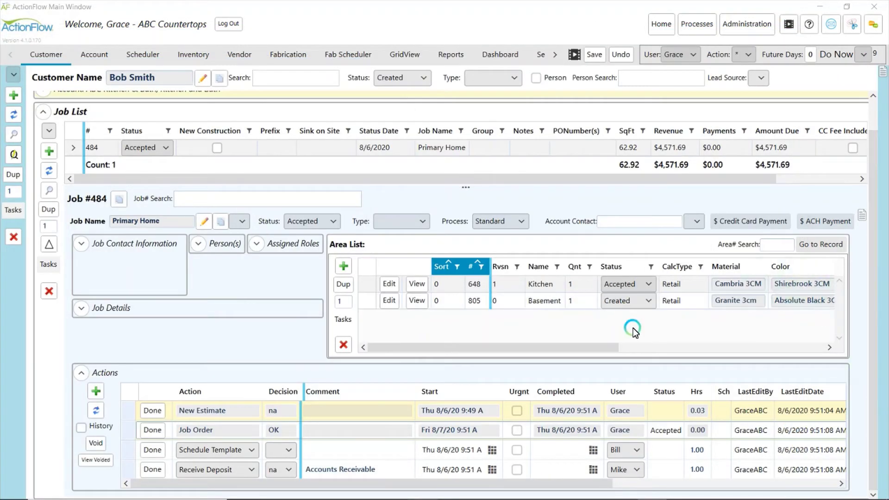
click(96, 410)
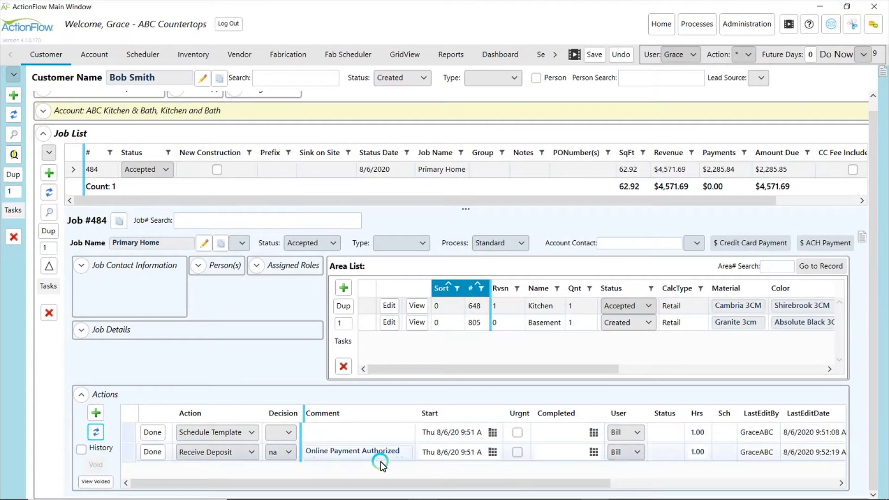
right_click(377, 450)
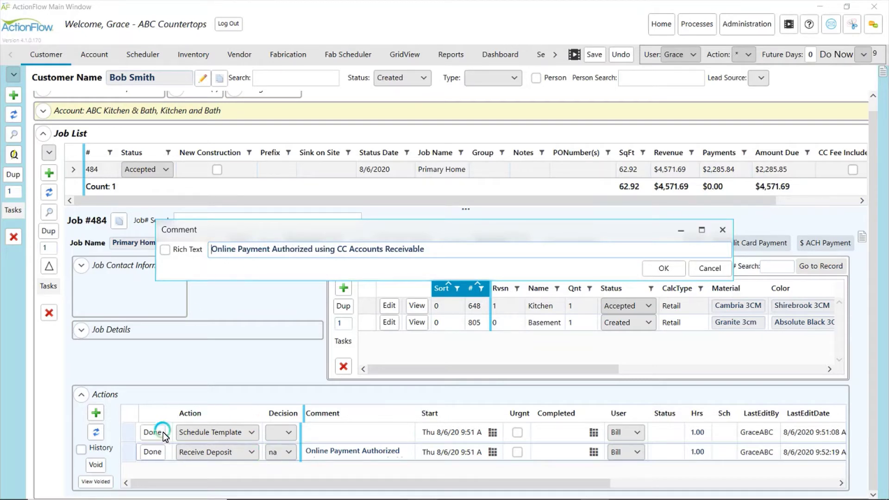
click(667, 268)
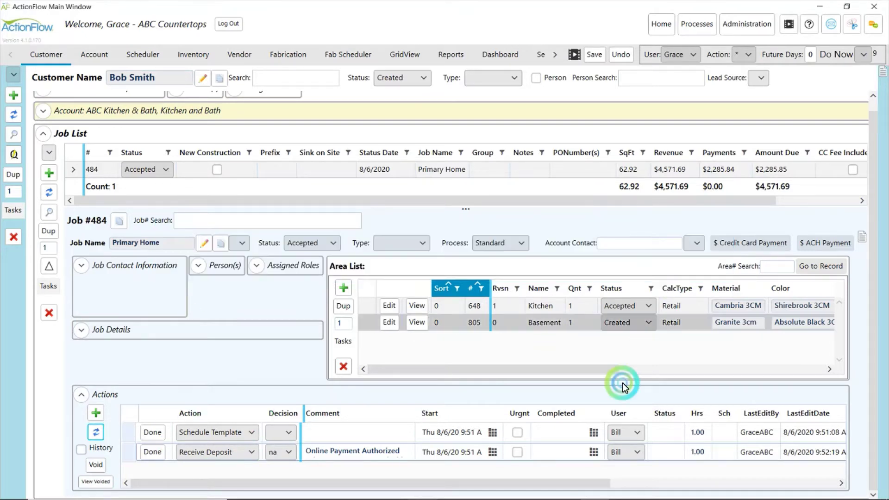
Mark Receive Deposit done and refresh the Job List to show $2,285.84 paid
drag(582, 484, 754, 476)
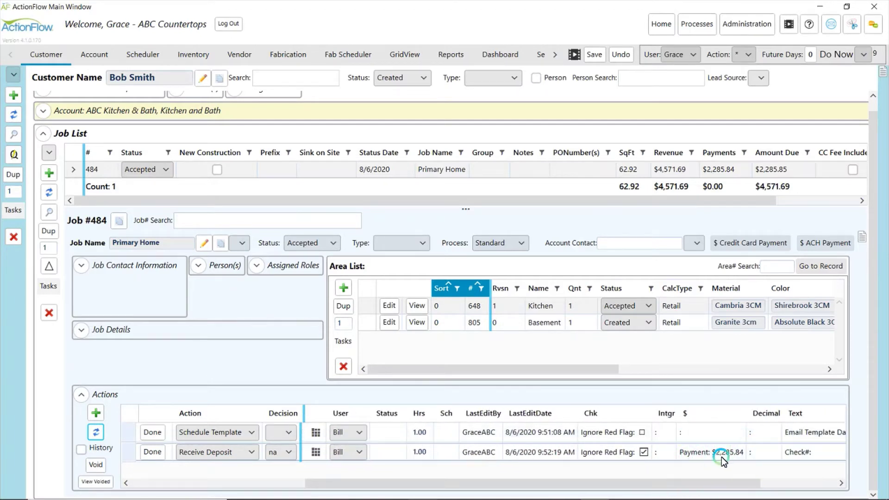
click(152, 451)
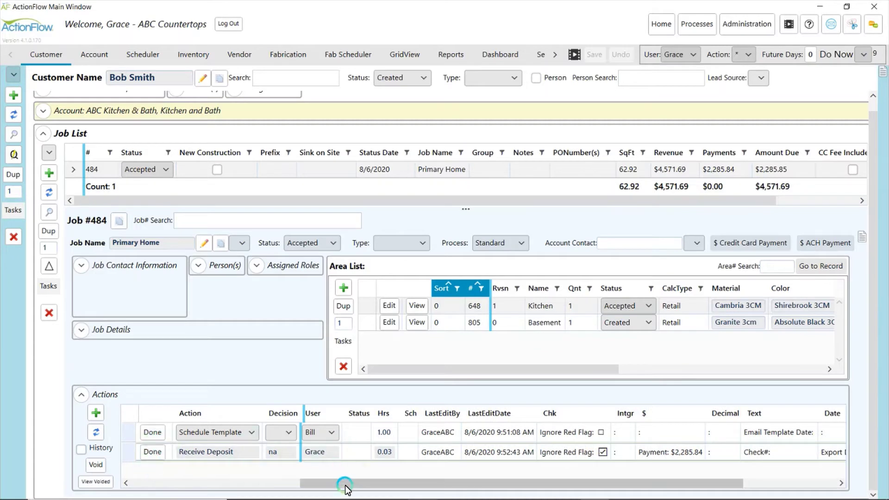
drag(341, 484, 166, 473)
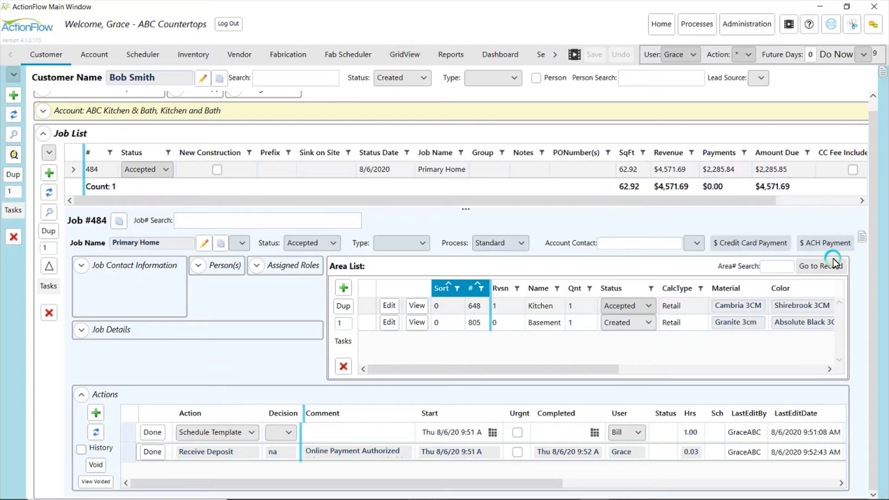
click(49, 193)
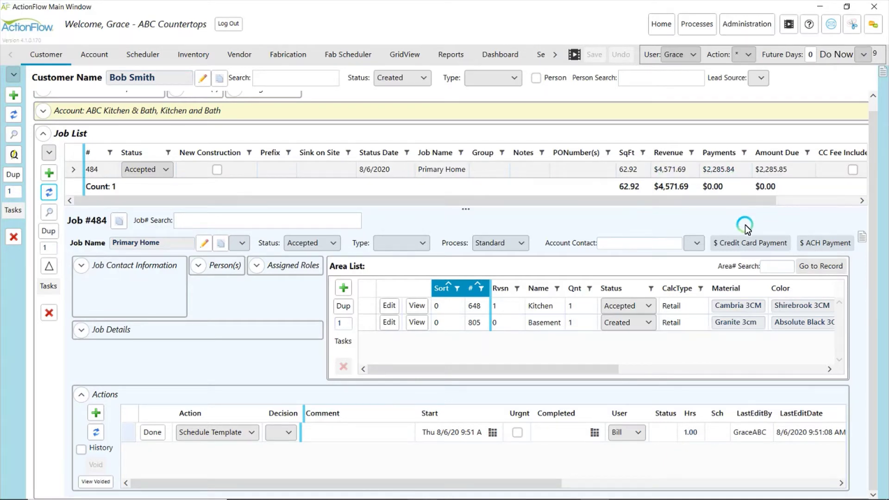
Generate job 484's Deposit Request report using a $1000 deposit instead of the percentage
click(344, 342)
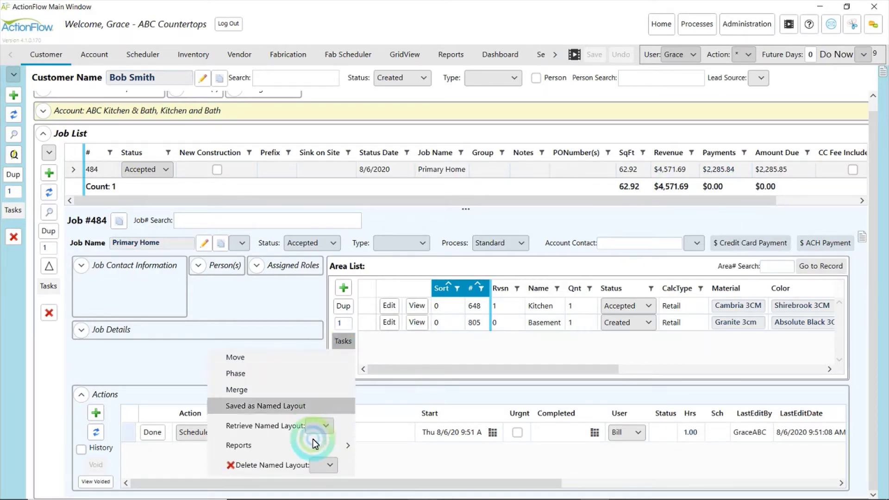
mouse_move(312, 446)
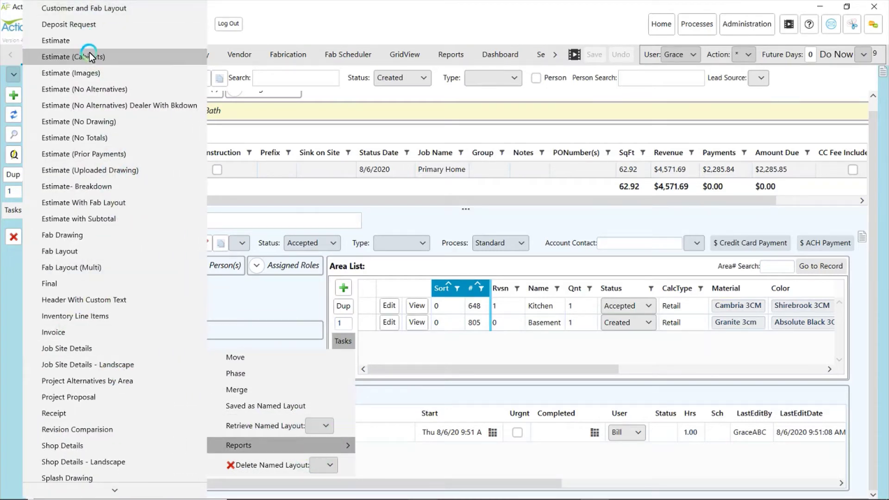
click(98, 31)
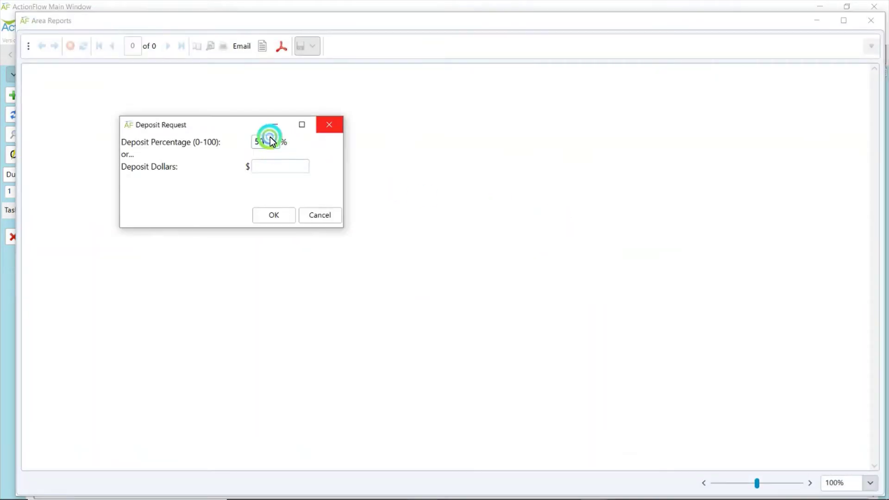
click(229, 136)
click(266, 167)
text(1000)
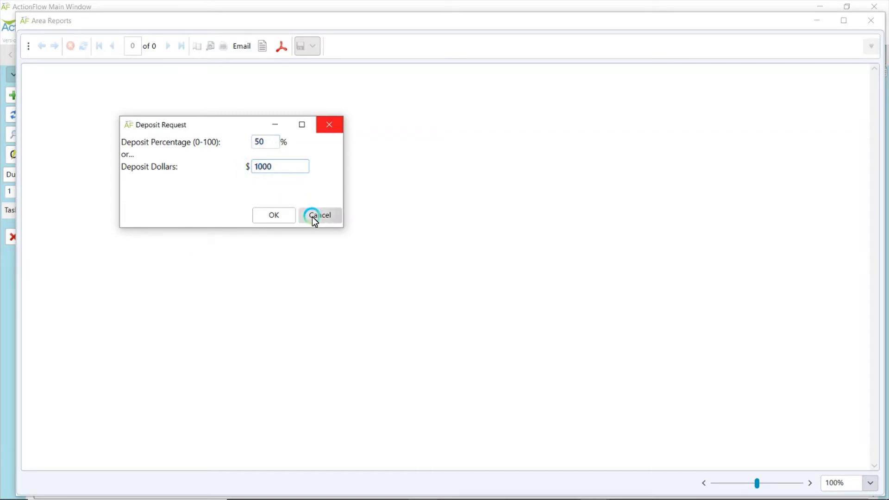
click(281, 217)
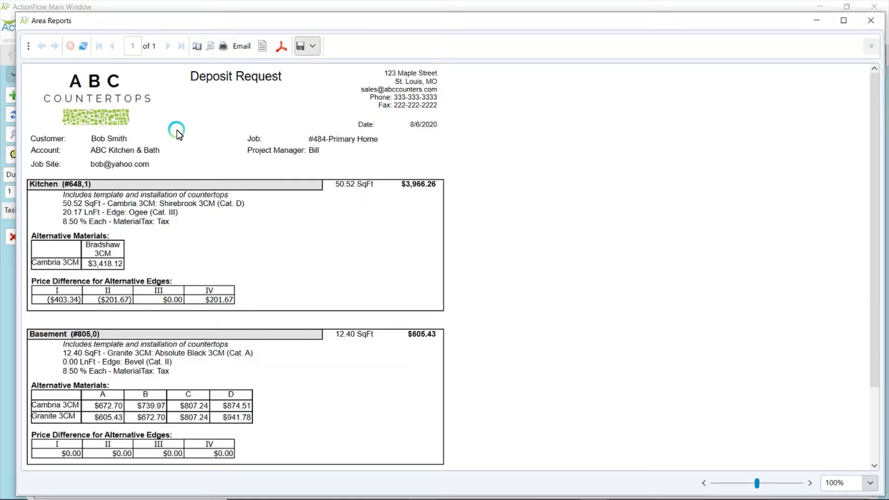
Address the deposit request email to your own contact, removing the customer's address
click(243, 46)
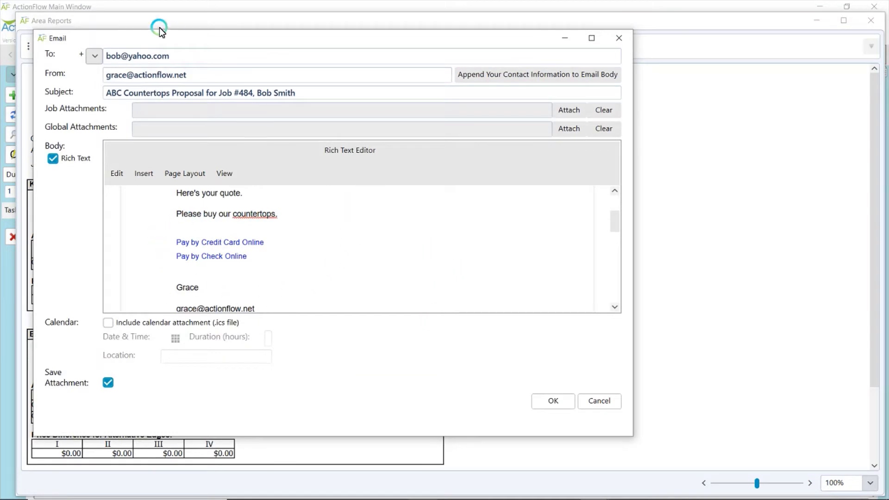
click(95, 56)
click(82, 126)
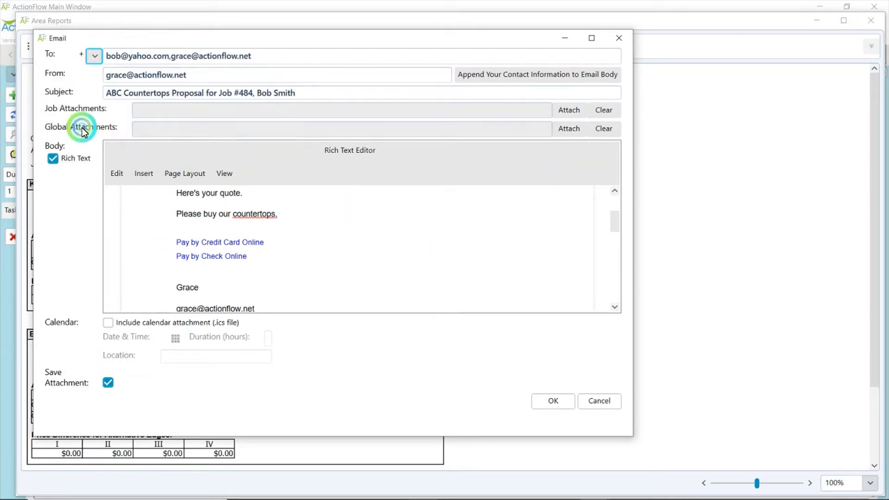
click(169, 59)
drag(169, 59, 49, 50)
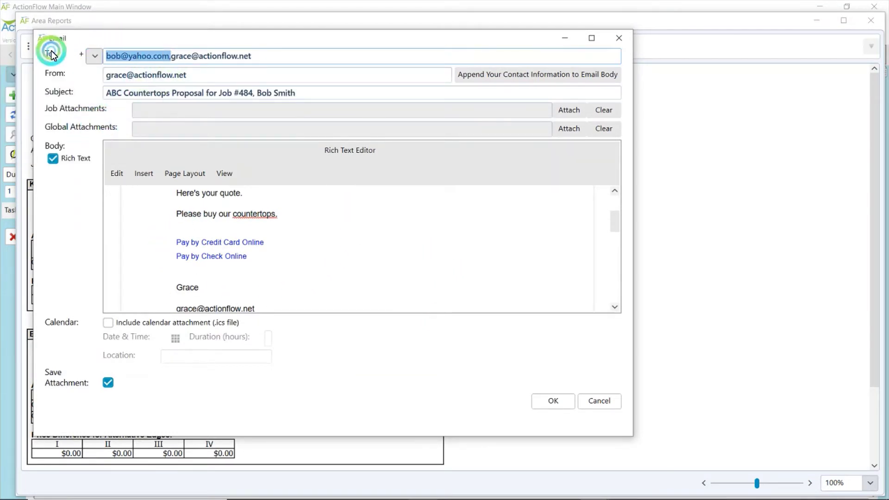
key(BackSpace)
Send the proposal email and close the Deposit Request report
scroll(318, 243, up, 3)
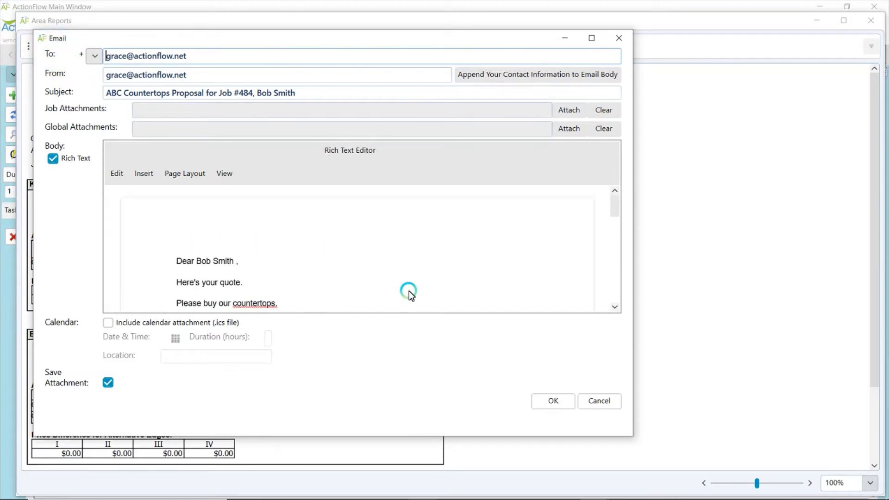
click(556, 397)
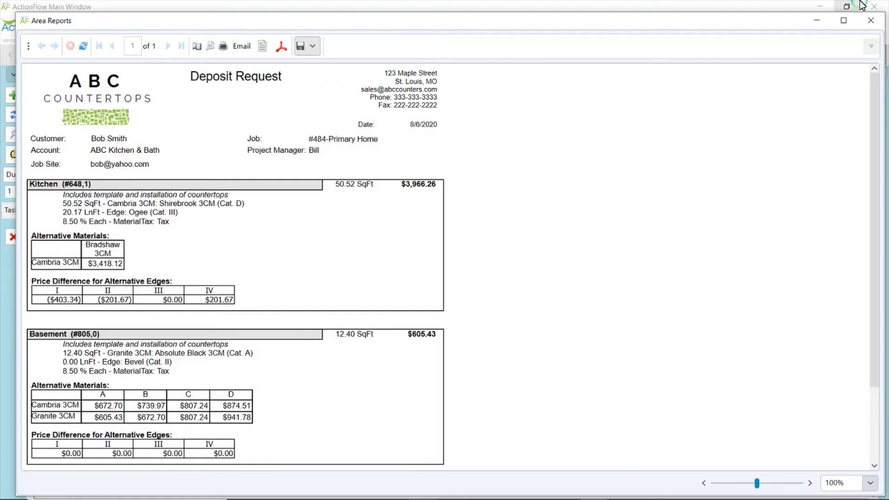
click(872, 24)
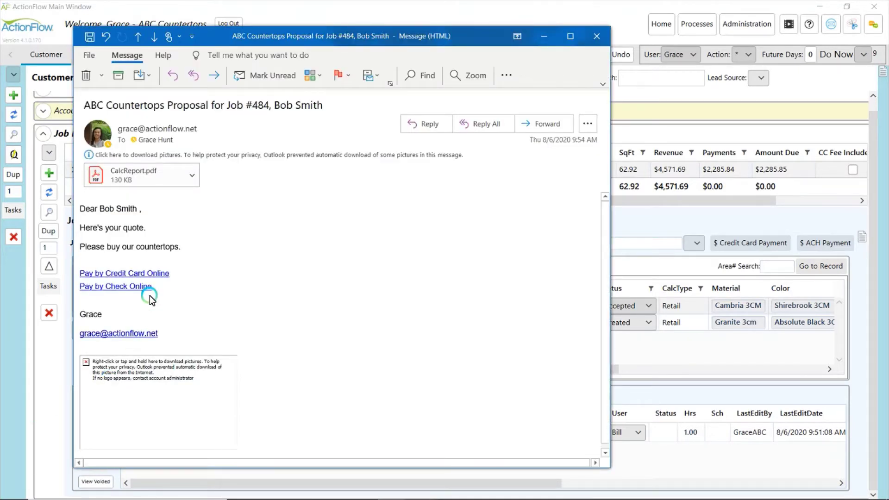
Follow the proposal email's Pay by Credit Card Online link for Job #484
click(163, 274)
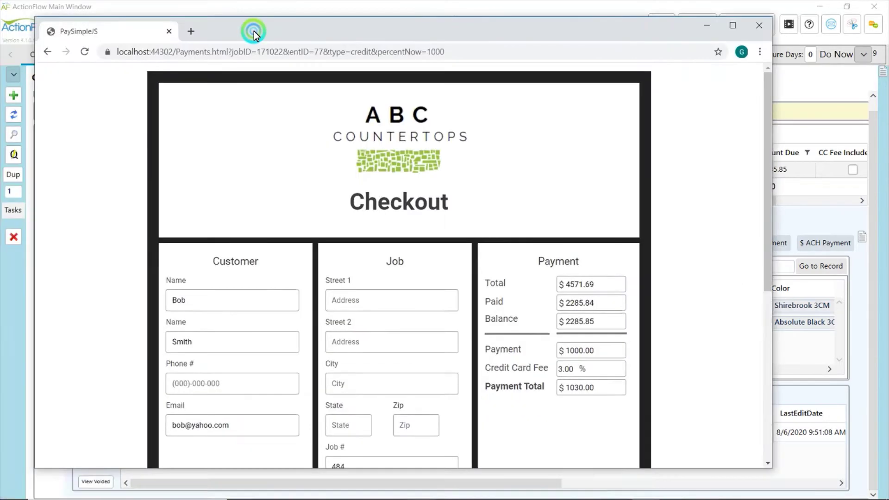
Examine the 3.00% credit card fee field on the $1000.00 payment
drag(253, 31, 286, 26)
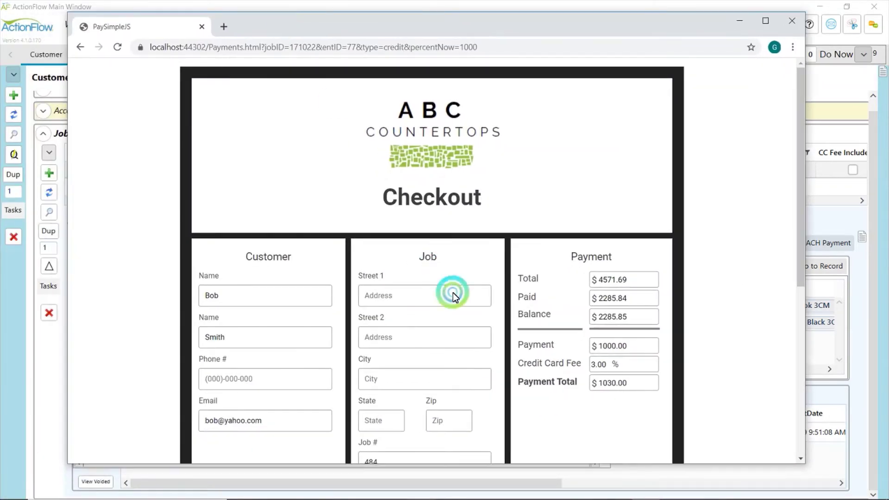
click(629, 343)
scroll(630, 324, down, 5)
scroll(632, 269, up, 3)
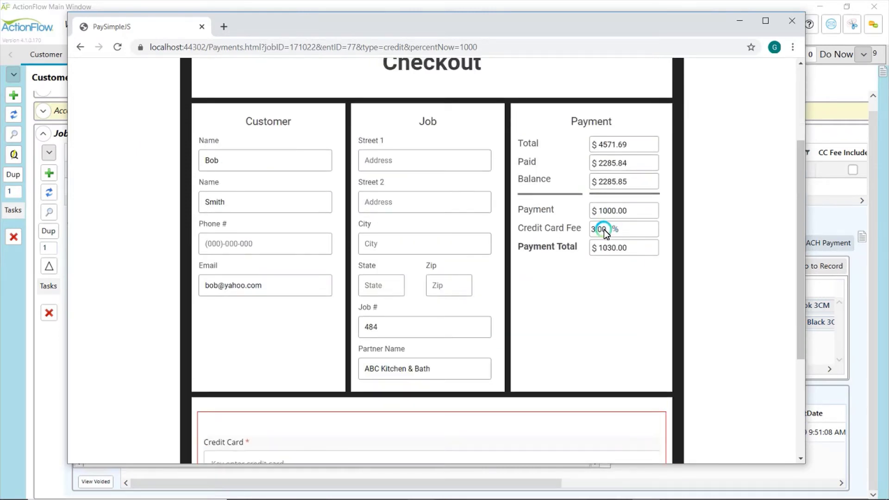
double_click(603, 229)
click(625, 230)
click(595, 229)
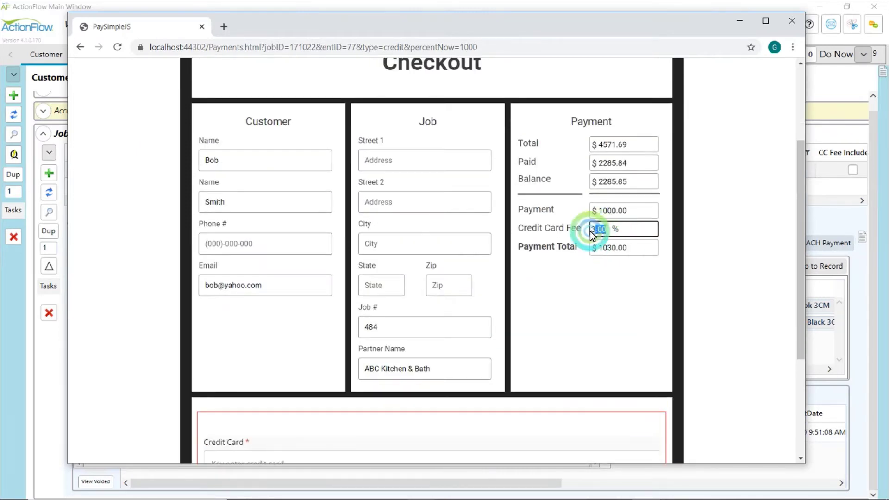
click(607, 234)
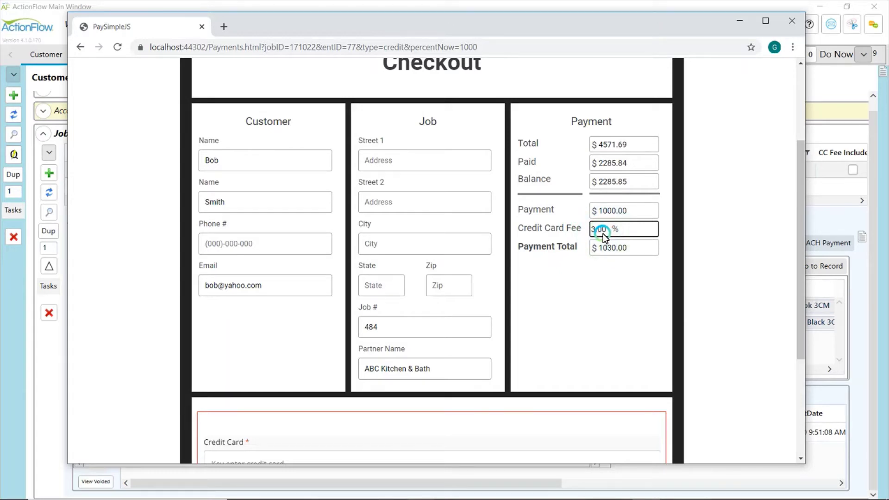
click(570, 231)
click(614, 229)
click(567, 226)
click(623, 230)
click(587, 229)
click(639, 228)
click(639, 235)
Scroll through the Payment panel to review the $1030.00 total
scroll(640, 238, down, 1)
scroll(640, 238, down, 3)
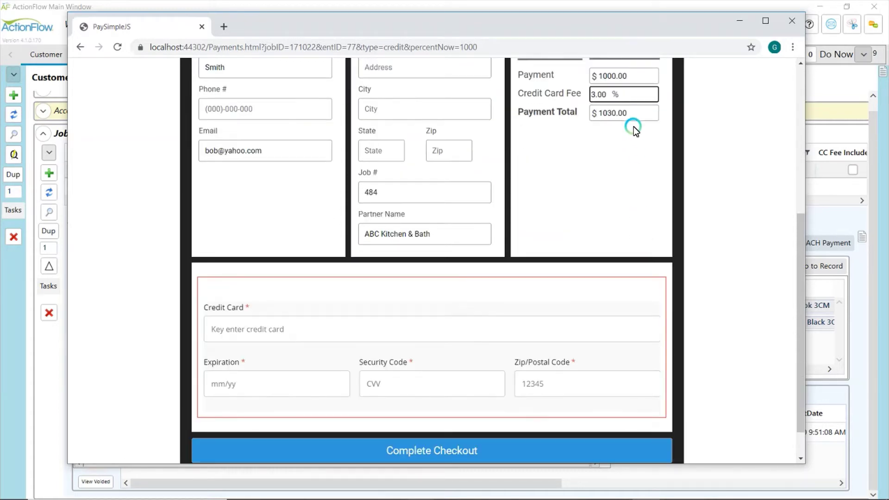
click(620, 115)
click(814, 266)
click(801, 266)
drag(800, 266, 801, 191)
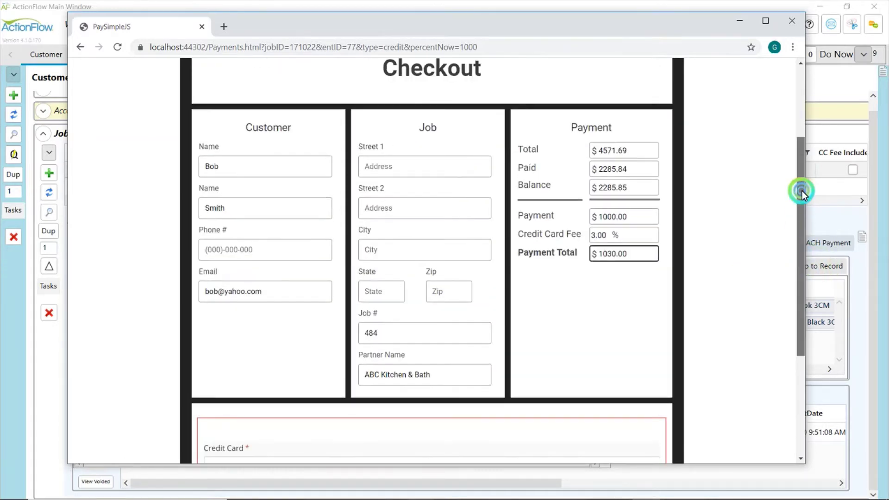
click(544, 142)
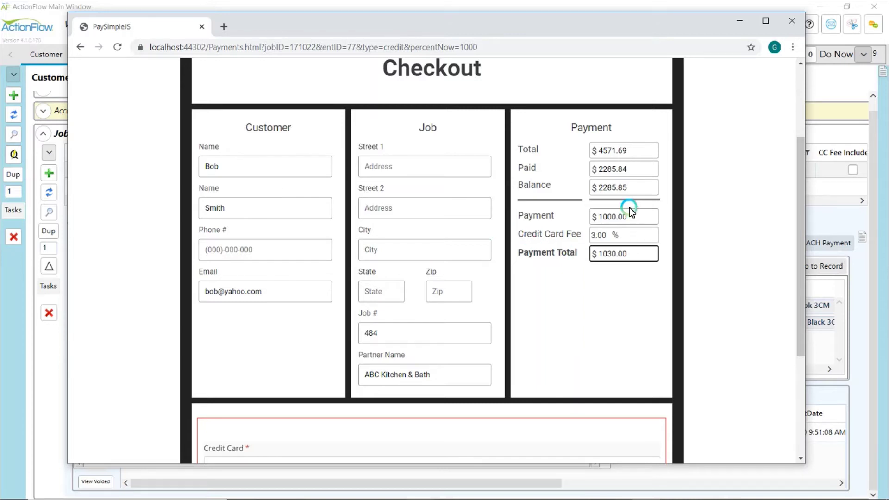
click(638, 217)
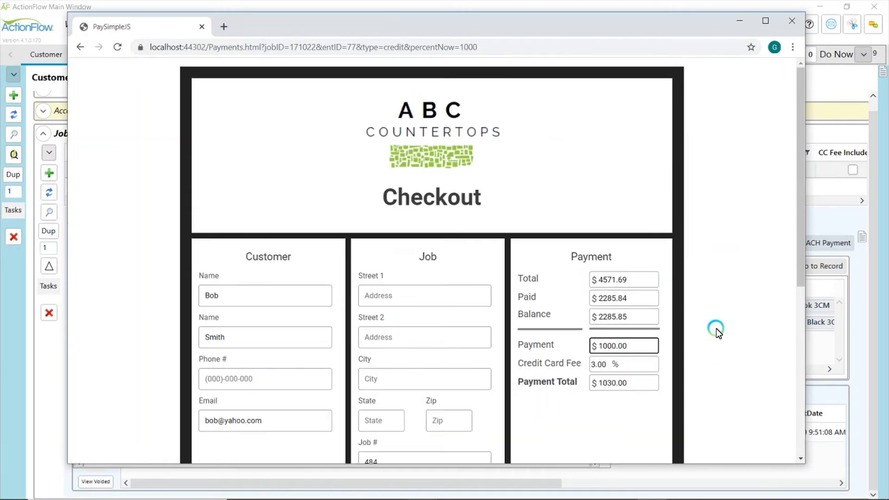
scroll(512, 324, down, 5)
Enter partial card number 4111 11 and leave the field to trigger validation
click(292, 327)
text(4)
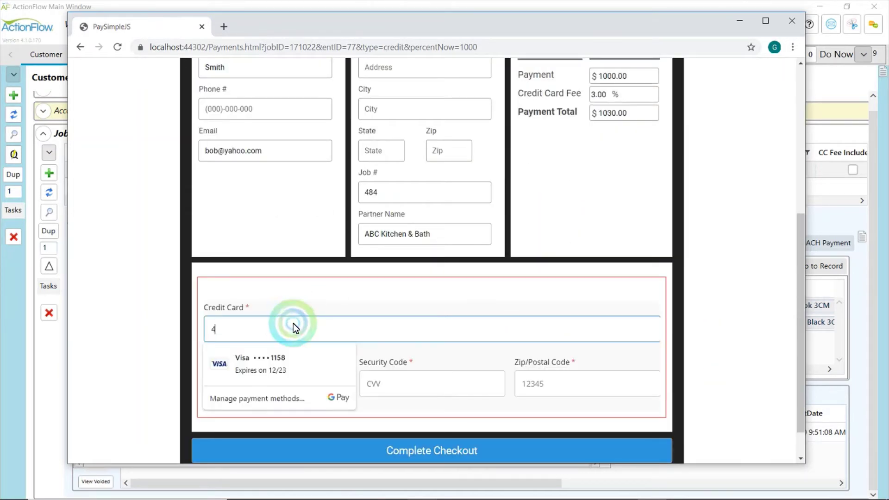
text(111 11)
click(672, 318)
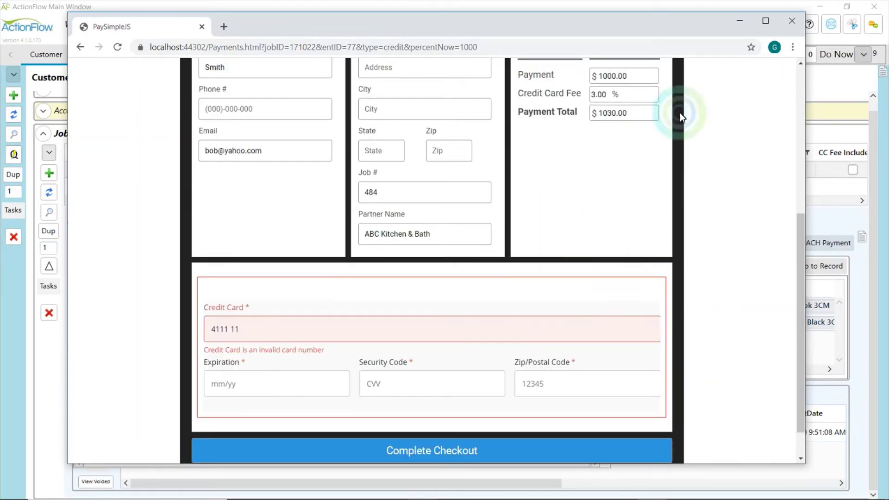
Review the Pay by Check Online page ($1000.00, no card fee), then close it and the email
click(787, 24)
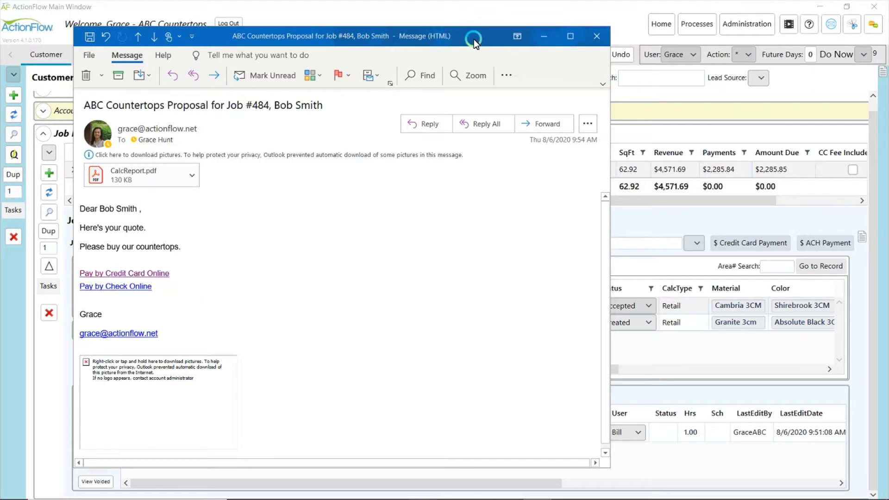
click(145, 287)
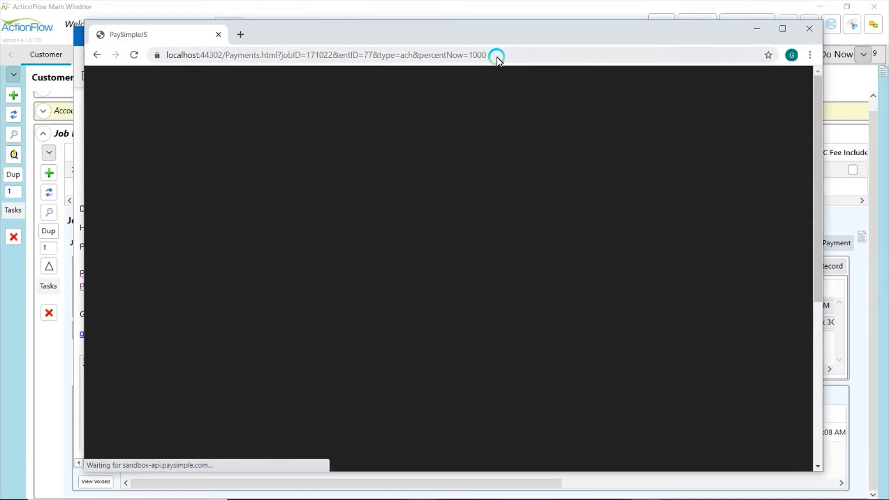
scroll(588, 221, down, 3)
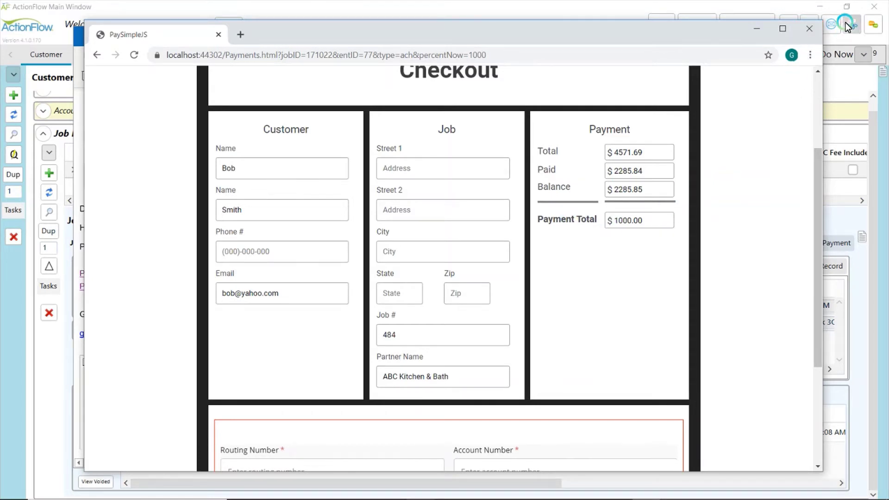
click(810, 28)
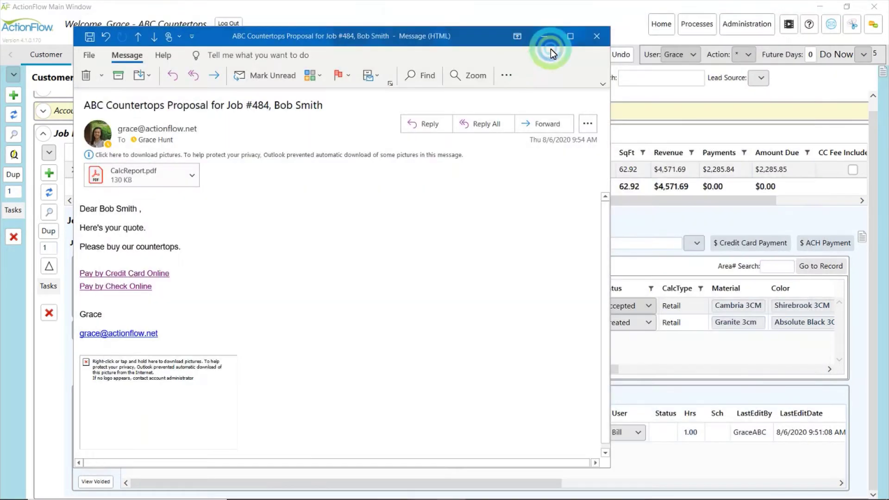
click(594, 37)
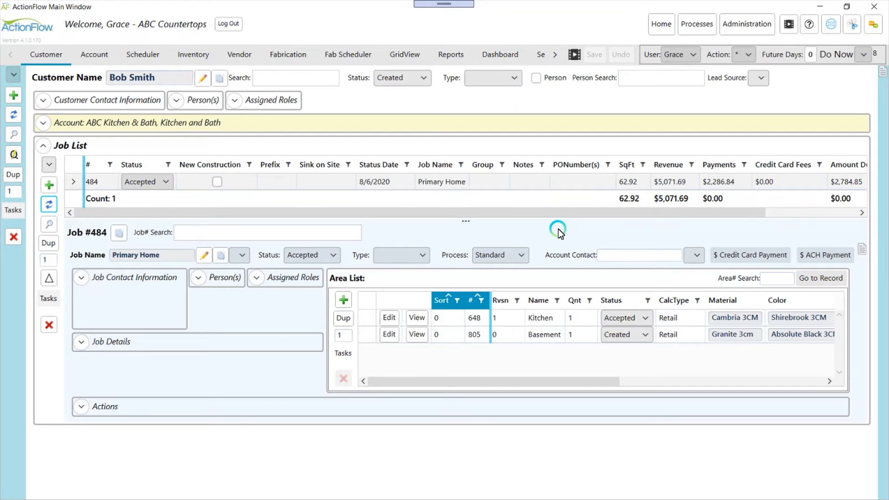
Create a Full Amount Due credit card payment link for job 484
click(746, 255)
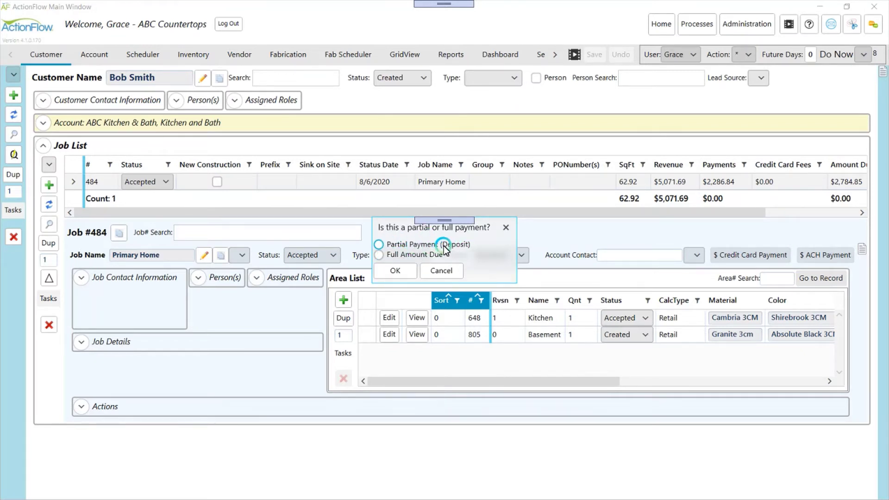
click(387, 255)
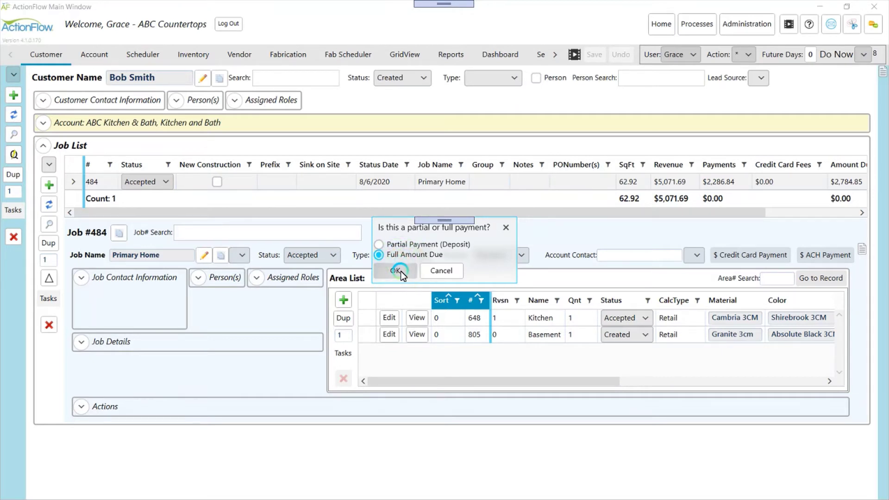
click(401, 270)
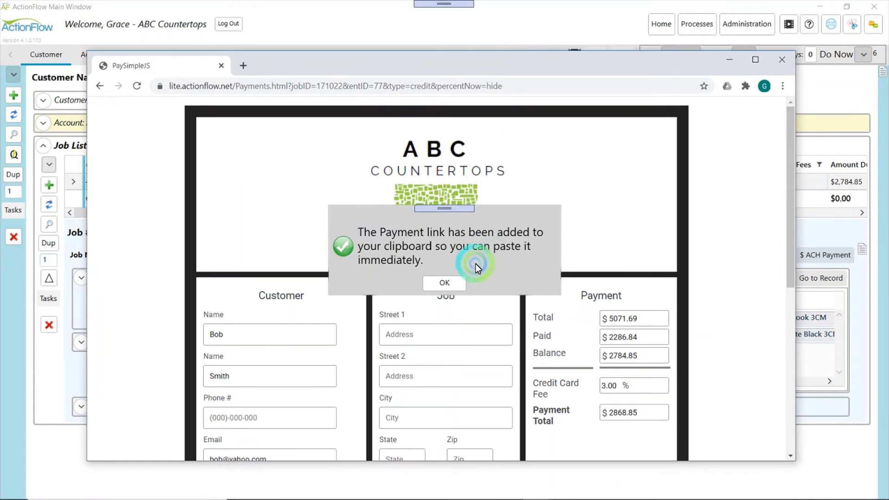
Dismiss the link-copied message, check the $2868.85 payment total, and close the checkout window
click(458, 281)
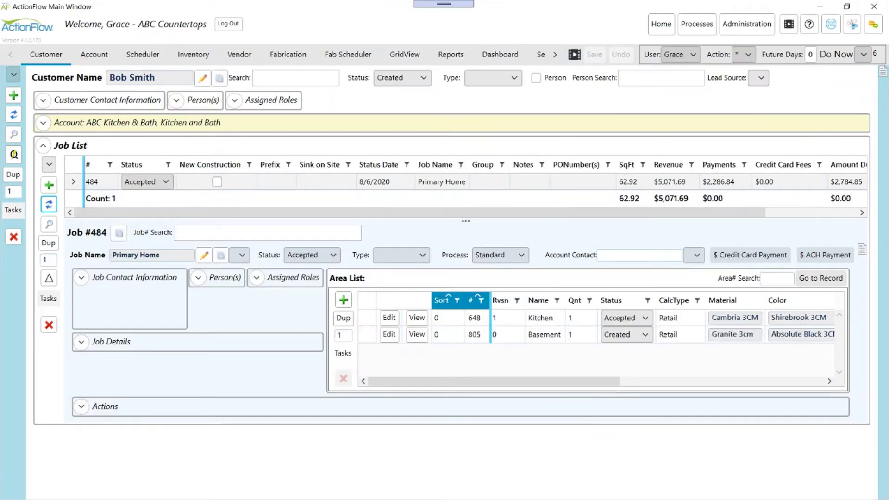
scroll(544, 266, down, 1)
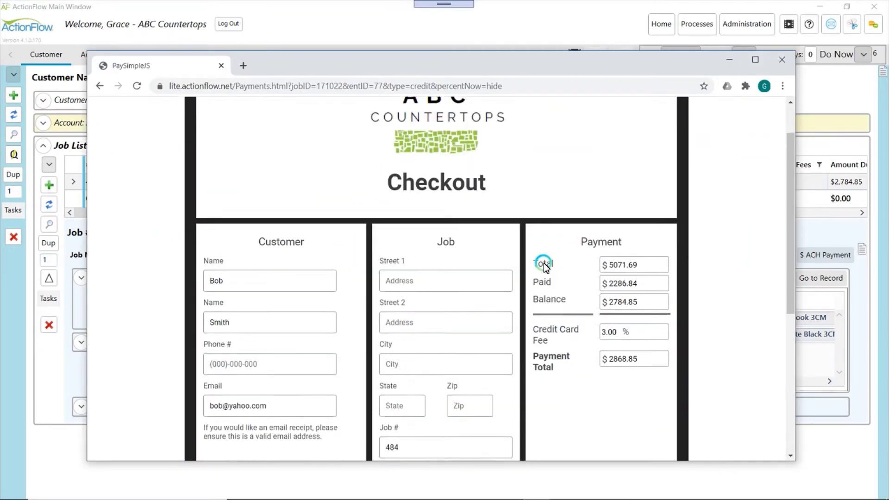
scroll(545, 267, down, 2)
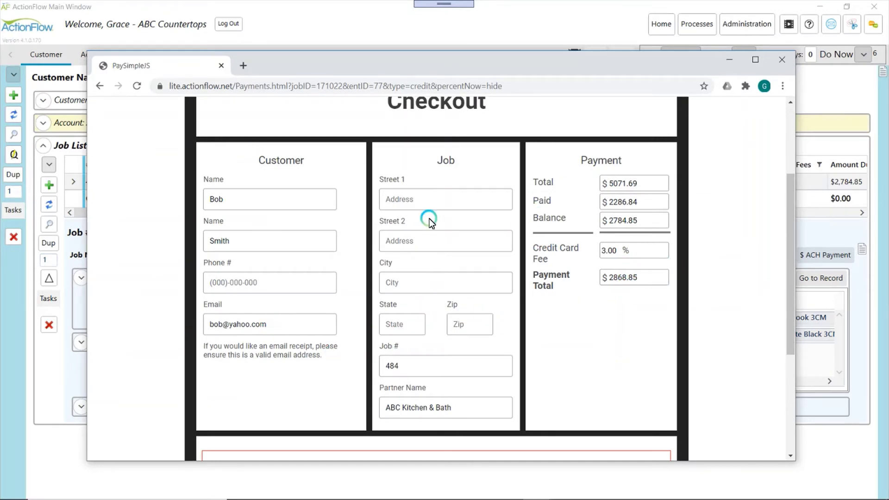
click(655, 277)
click(786, 57)
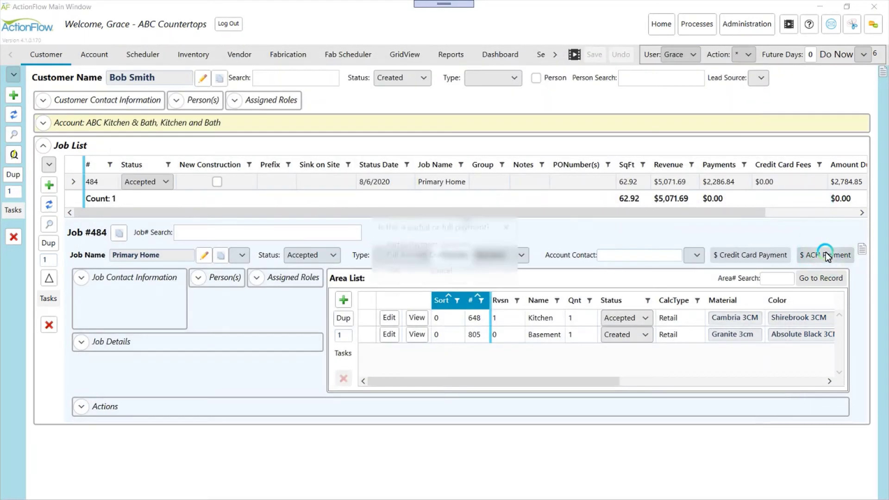
Generate a partial-payment ACH link for Job #484 with a 50% deposit and copy it
click(391, 270)
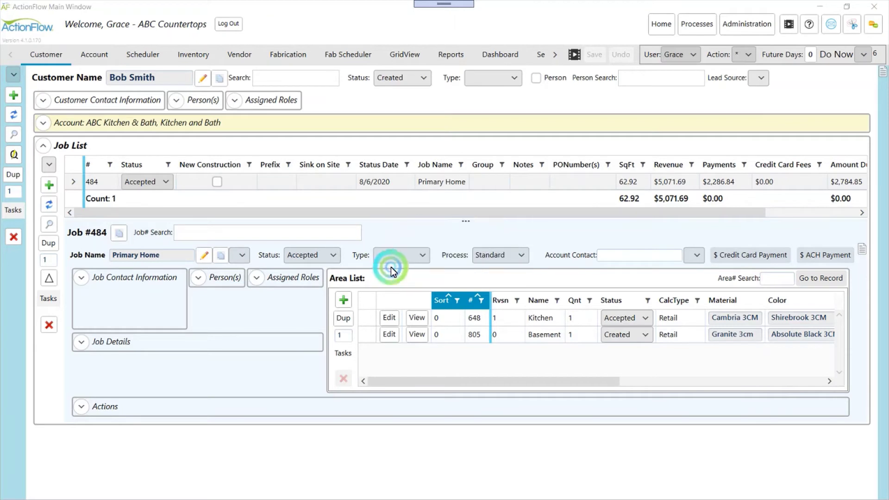
click(263, 164)
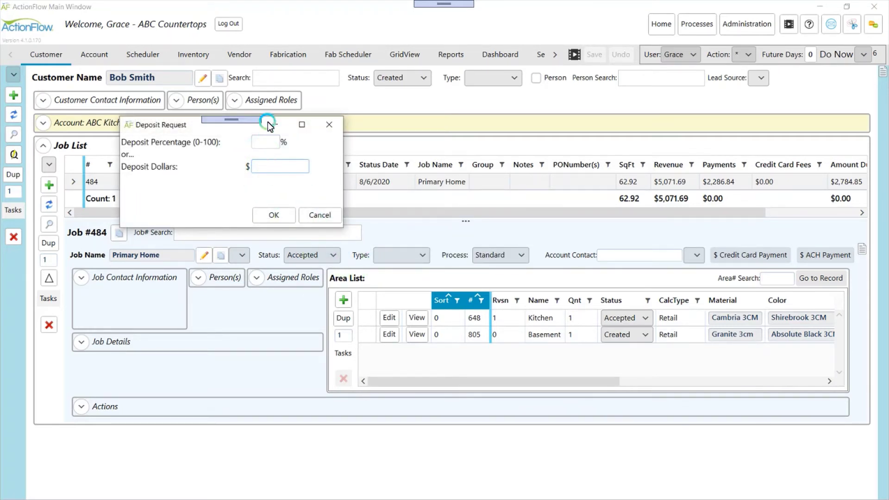
click(270, 139)
click(278, 215)
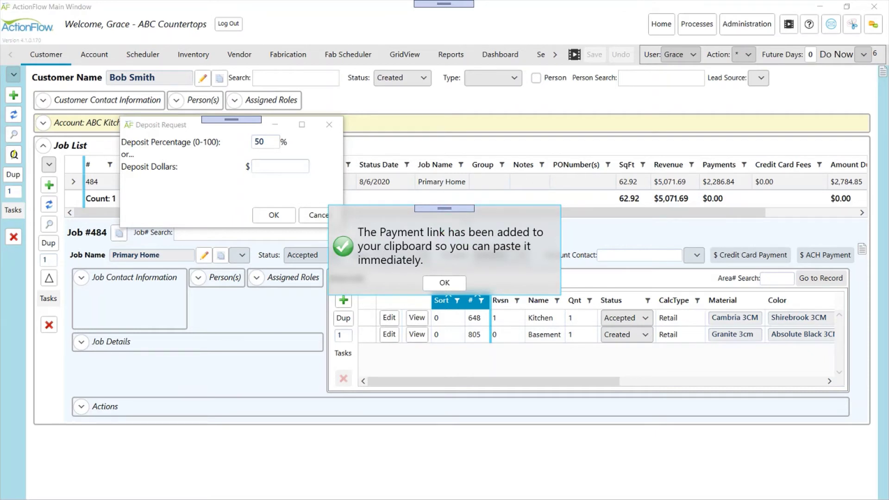
click(460, 282)
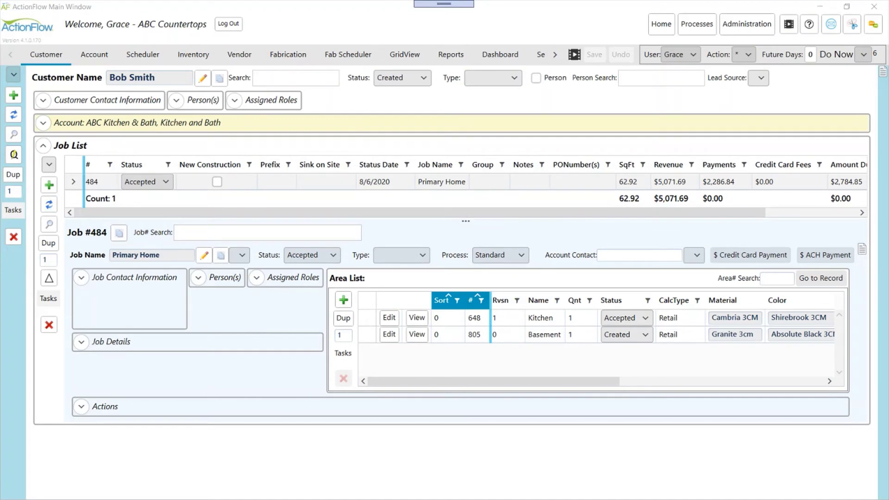
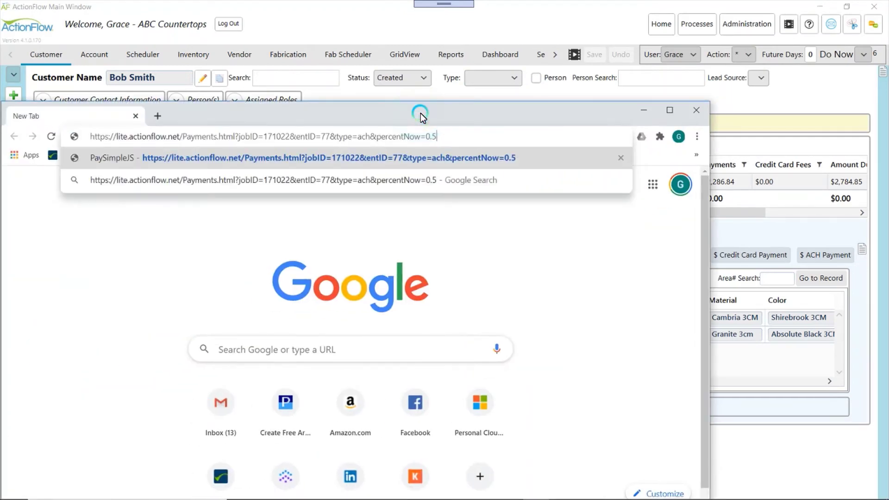
Open the pasted ACH link in Chrome, verify Payment % reads 50.00 ($1392.43), then close it
key(Return)
drag(442, 110, 558, 43)
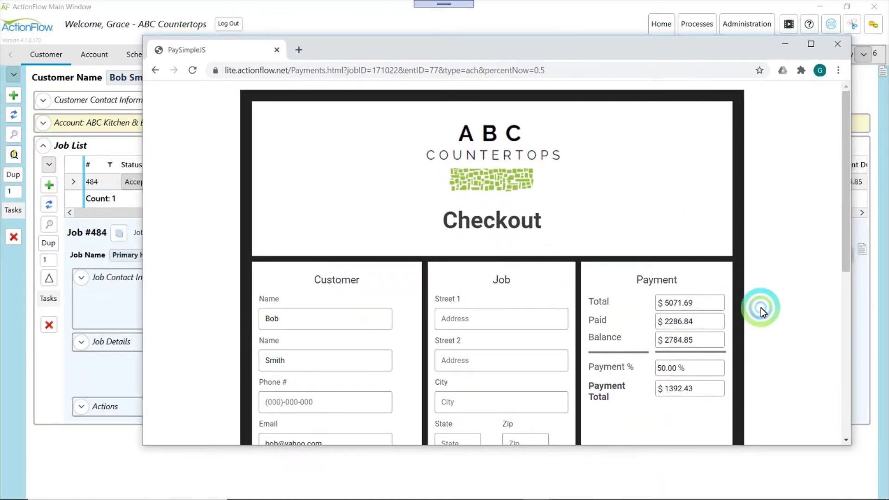
scroll(761, 307, down, 3)
click(698, 233)
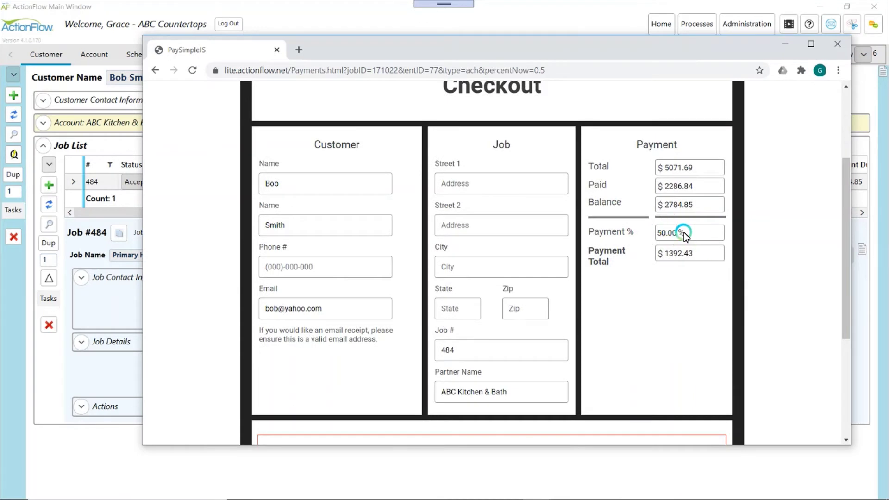
click(640, 233)
click(681, 233)
click(841, 44)
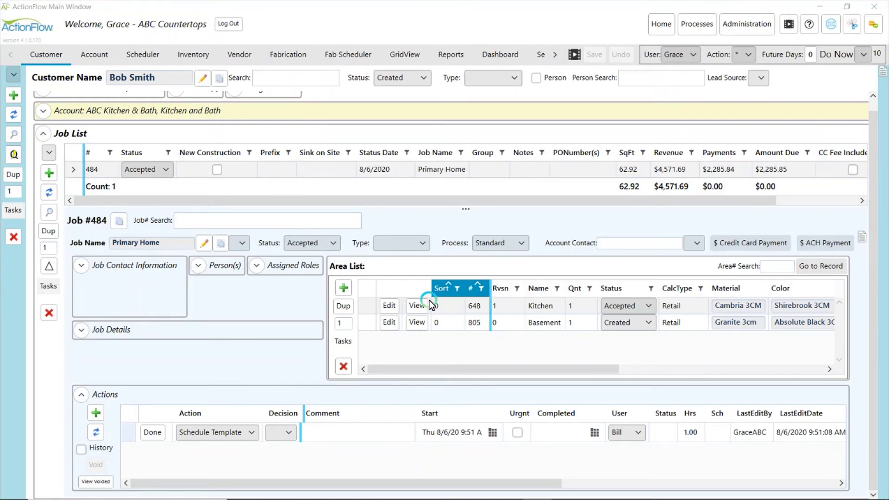
Enable and save CC Fee Included in Job #484's details, then edit the Kitchen area
click(389, 306)
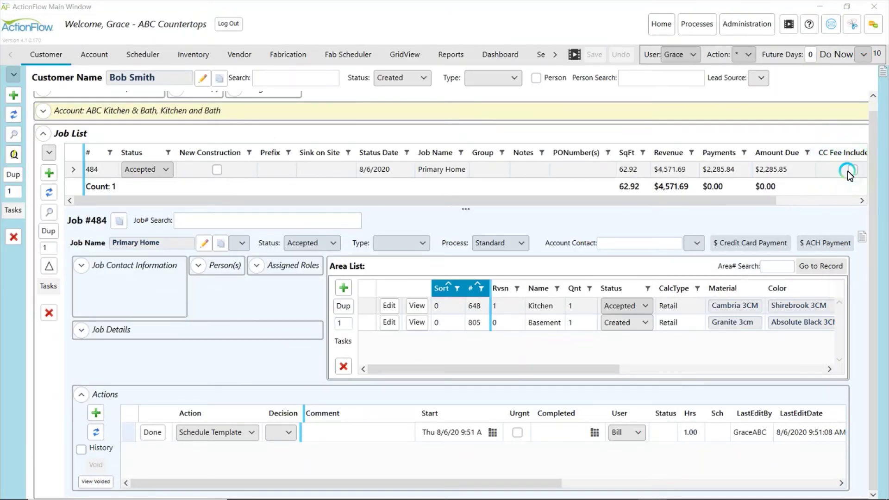
drag(773, 201, 805, 170)
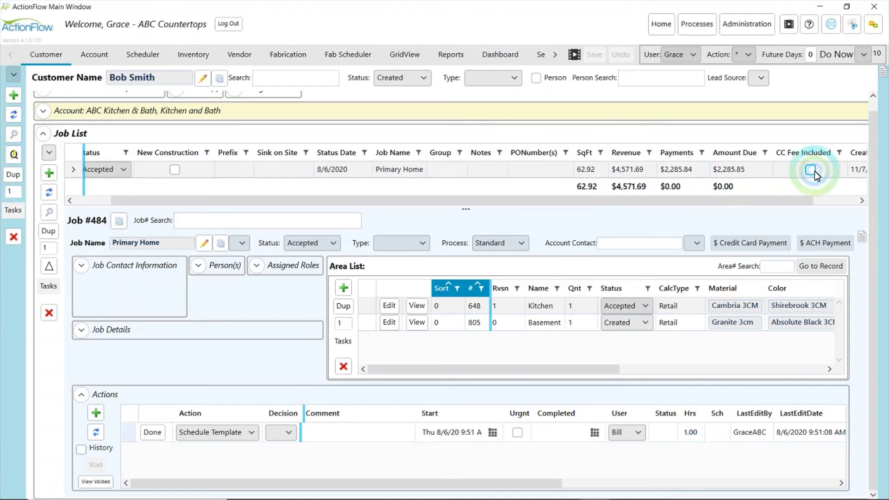
click(88, 330)
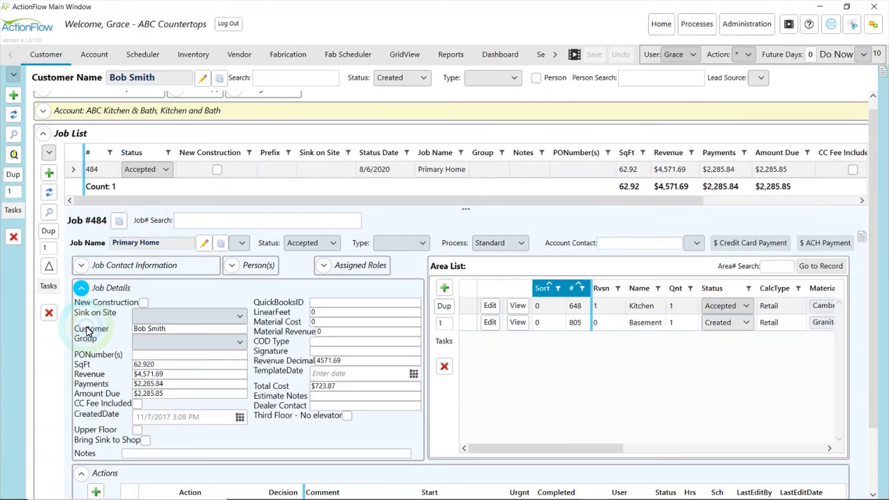
click(137, 403)
click(632, 98)
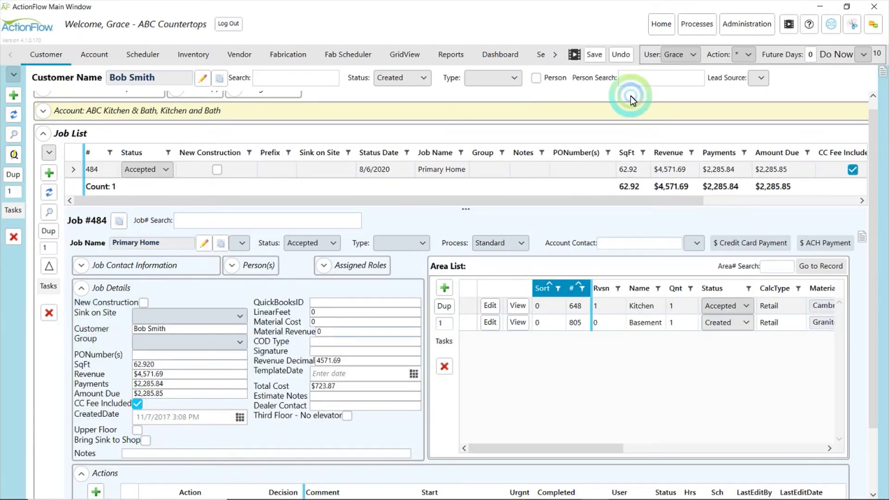
click(590, 56)
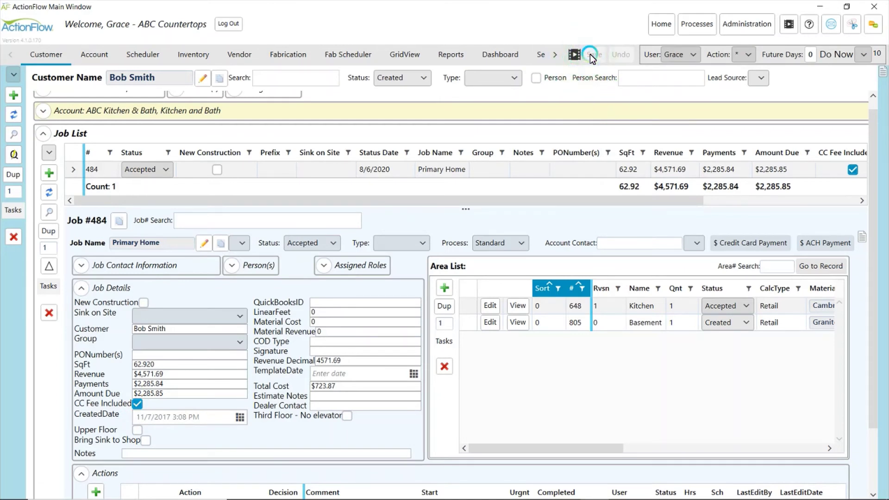
click(492, 307)
click(496, 308)
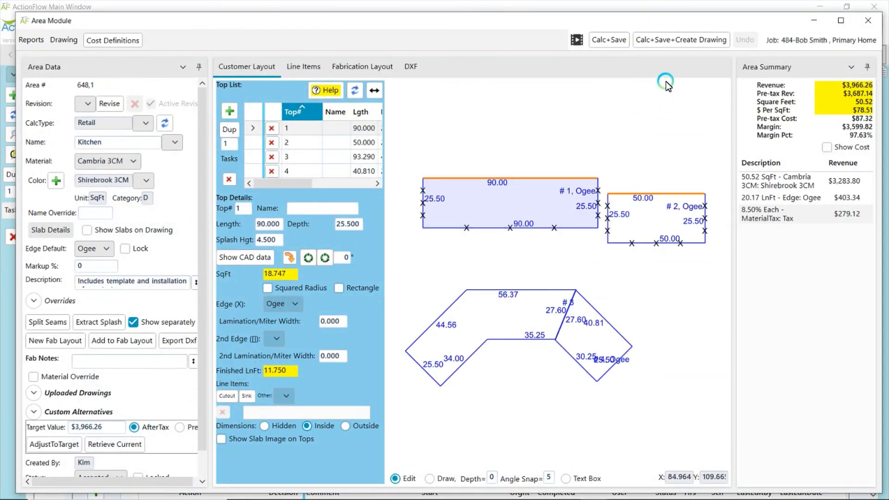
Run Calc+Save+Create Drawing on the Kitchen area to add the 3% card fee, then close it
click(650, 41)
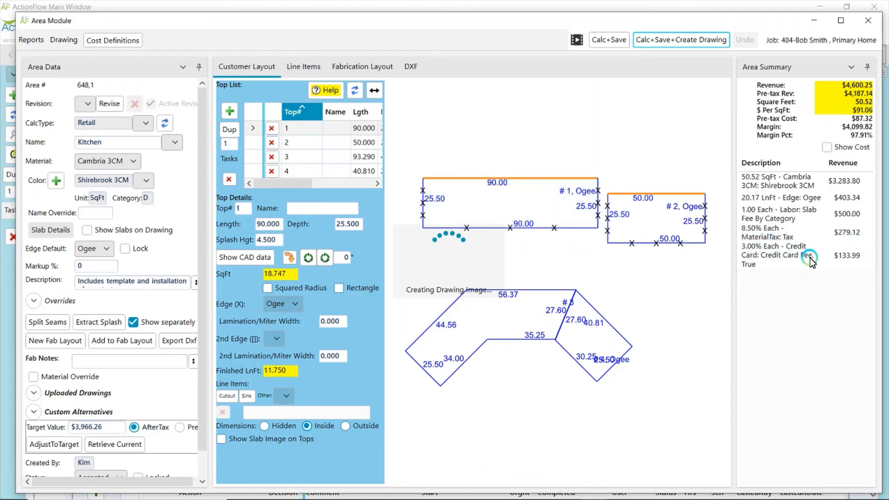
click(457, 293)
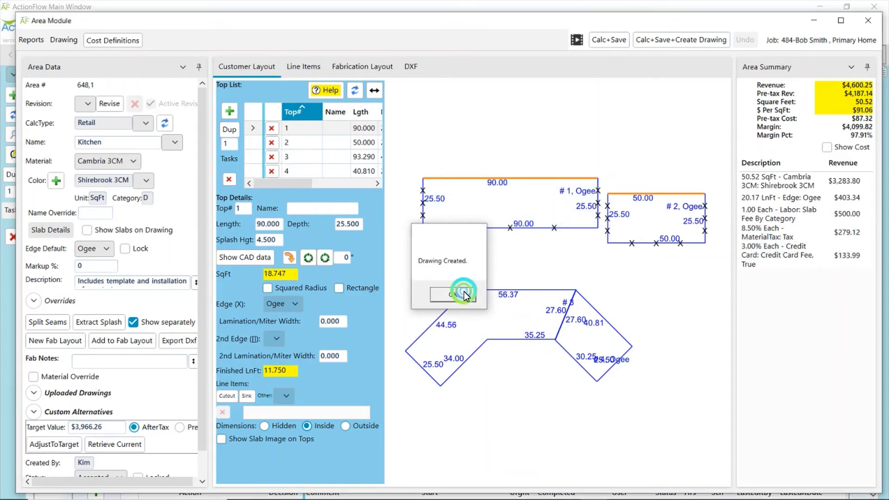
click(875, 23)
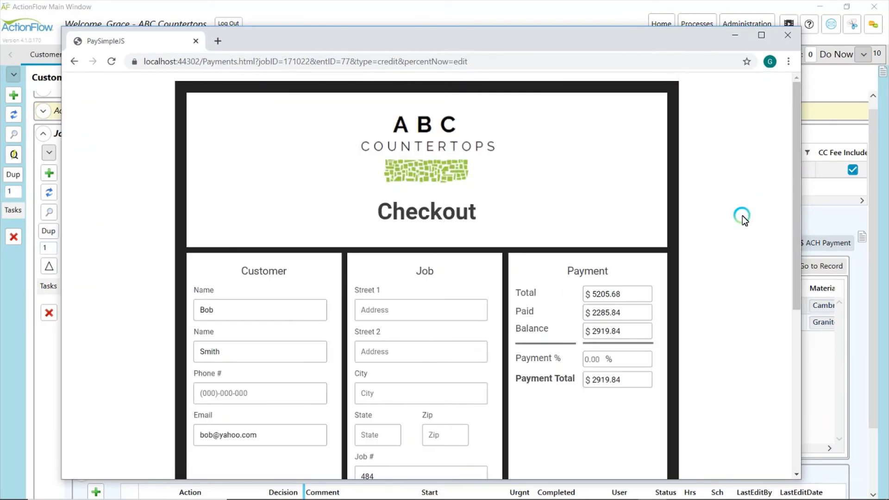
Check the card checkout's $5205.68 total and $2919.84 balance, close it, and untick CC Fee Included
scroll(743, 216, down, 3)
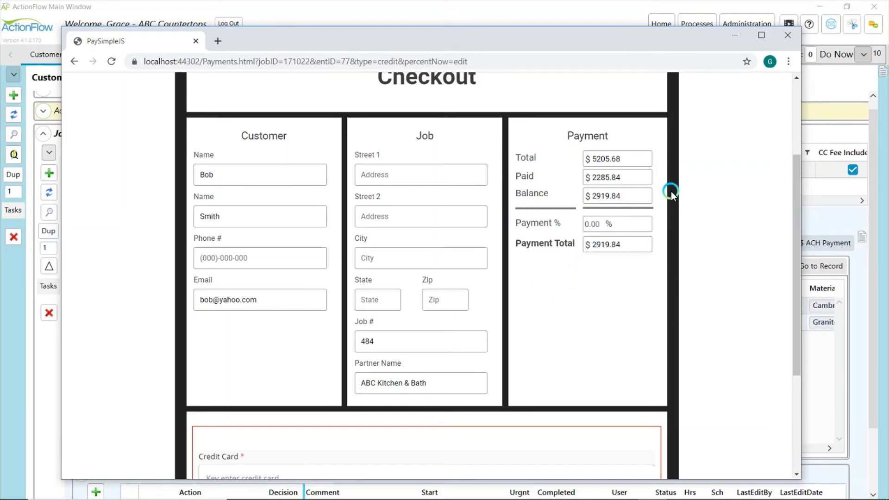
click(784, 42)
click(853, 170)
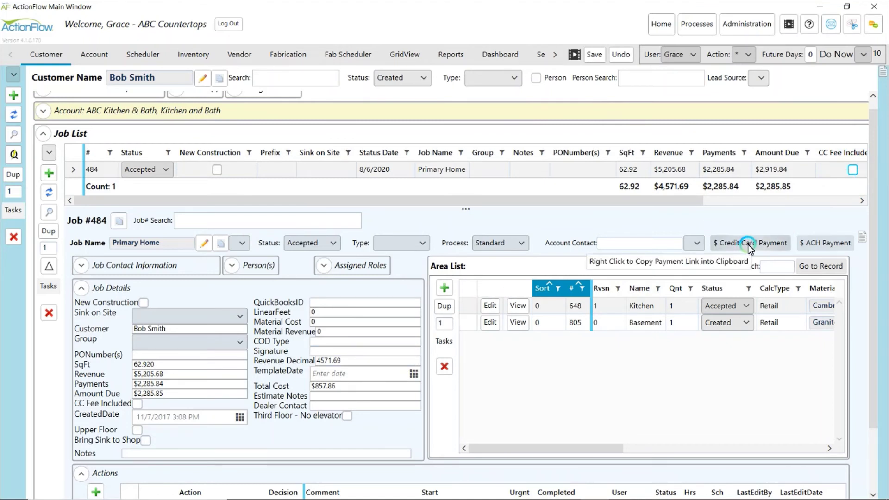
Recalculate and save the Kitchen area without the card fee, then close the Area Module
click(493, 305)
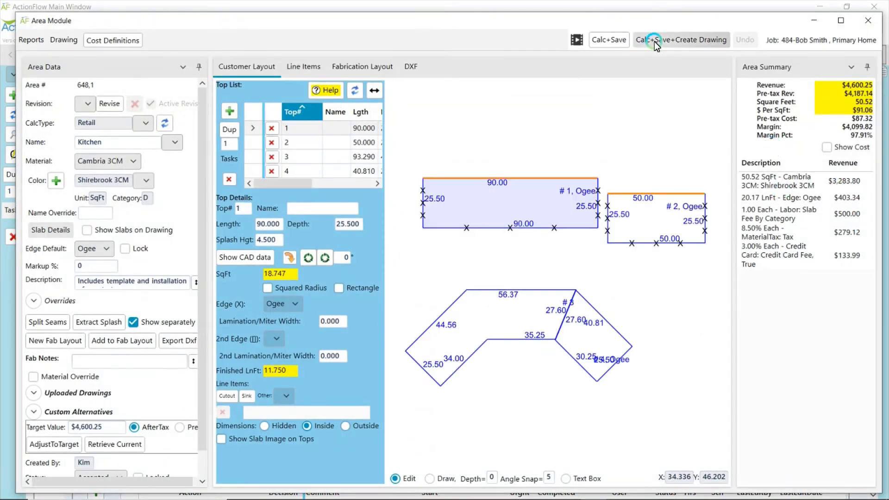
click(655, 42)
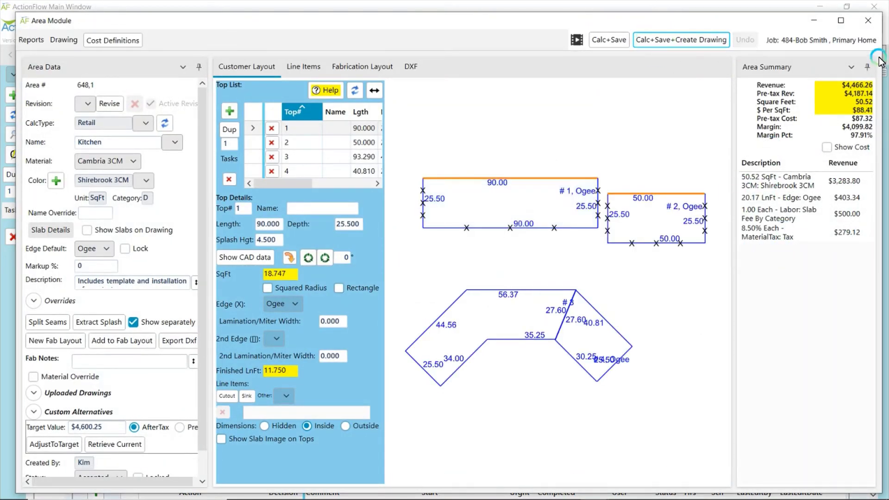
click(461, 294)
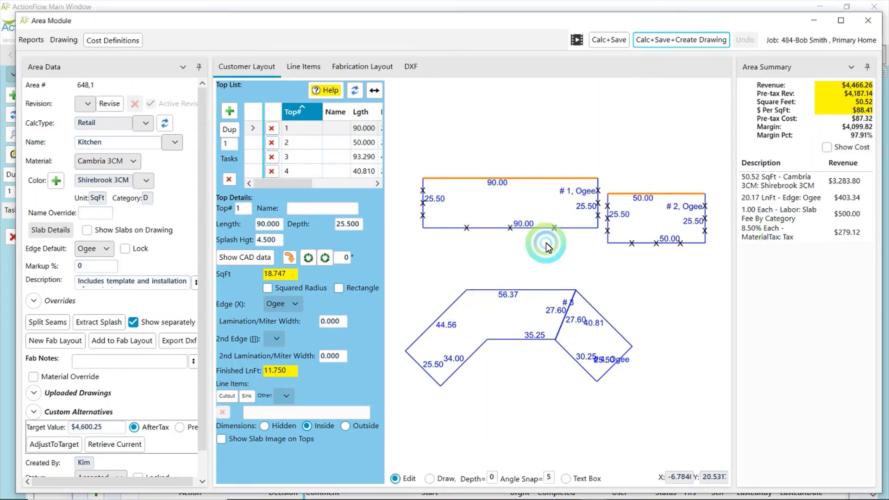
click(868, 20)
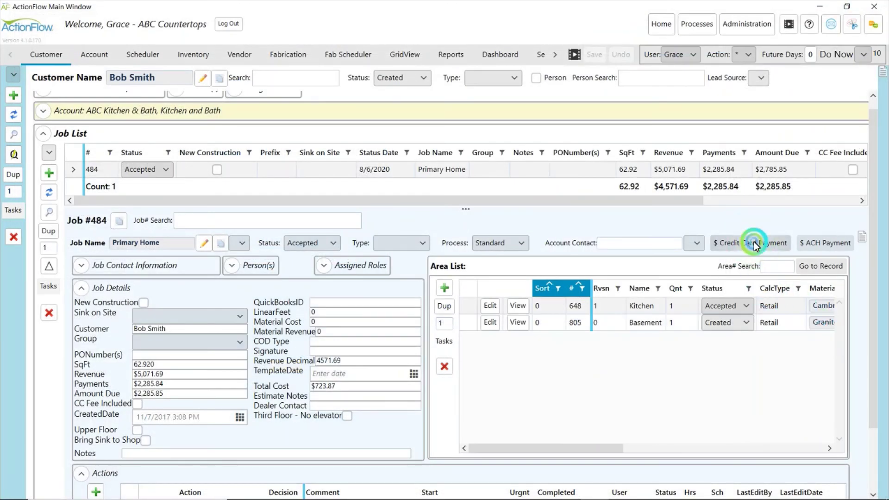
In the credit card checkout, enter a 2% card fee, recalculate the total, and close the window
click(753, 244)
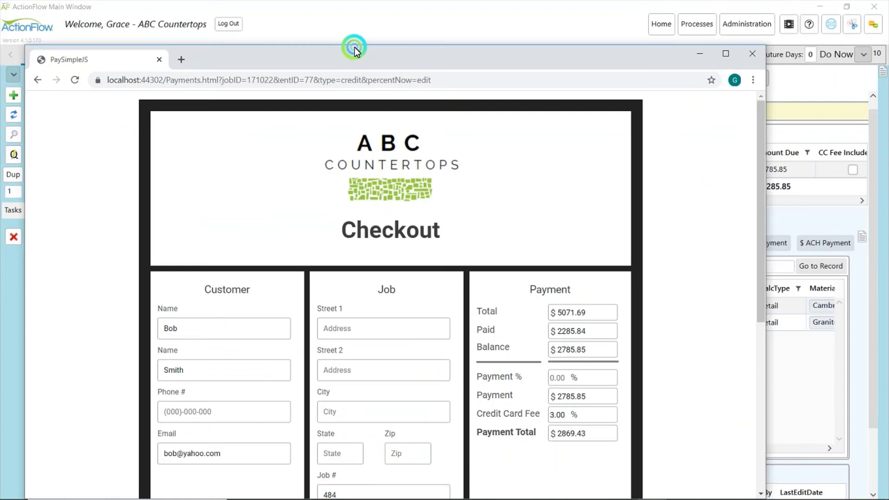
click(379, 40)
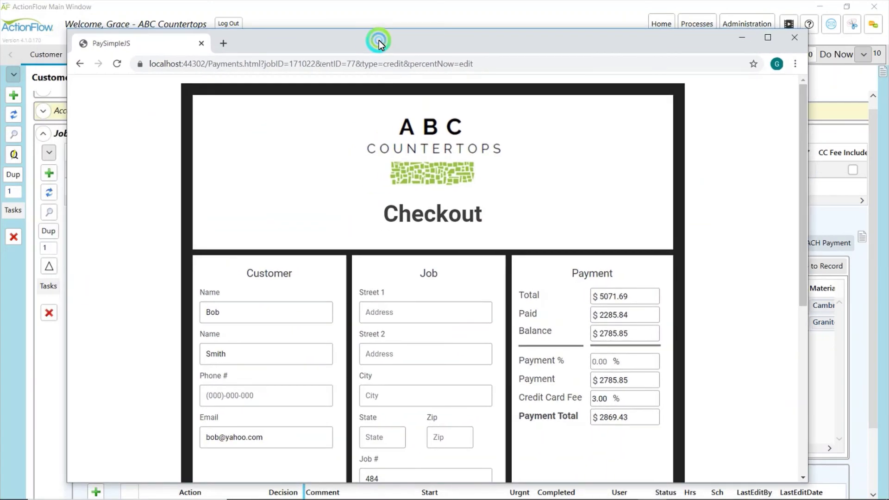
click(532, 285)
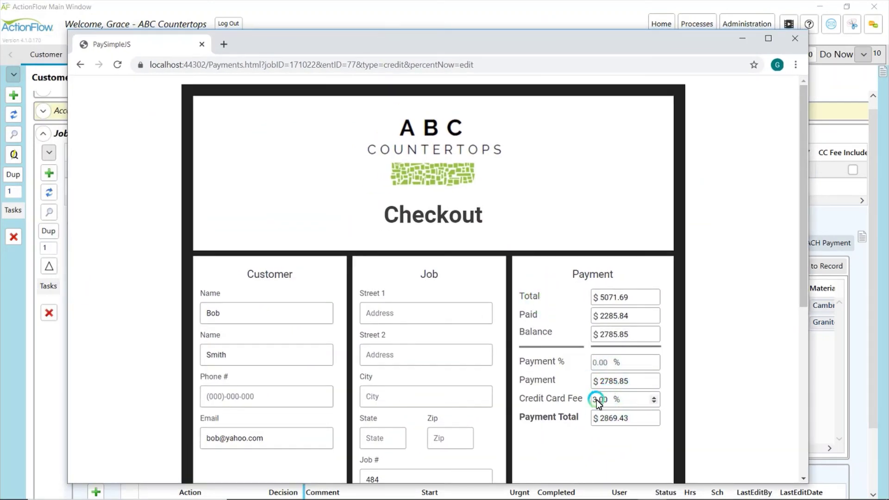
text(2)
key(Tab)
click(724, 356)
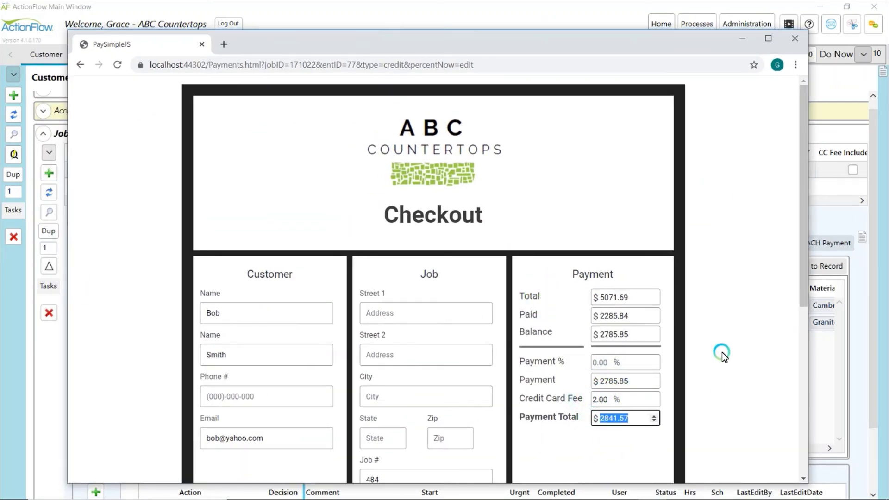
click(793, 38)
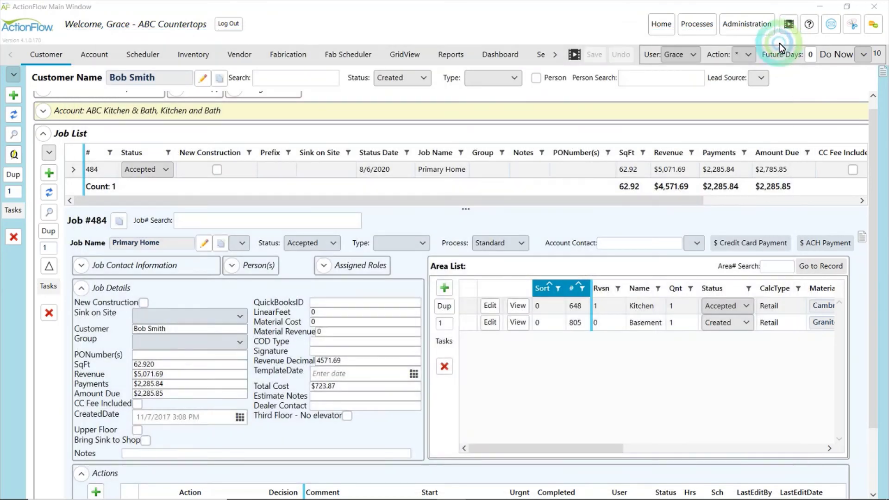
Open Job #484's card payment checkout and replace the email with a suggested address
click(753, 244)
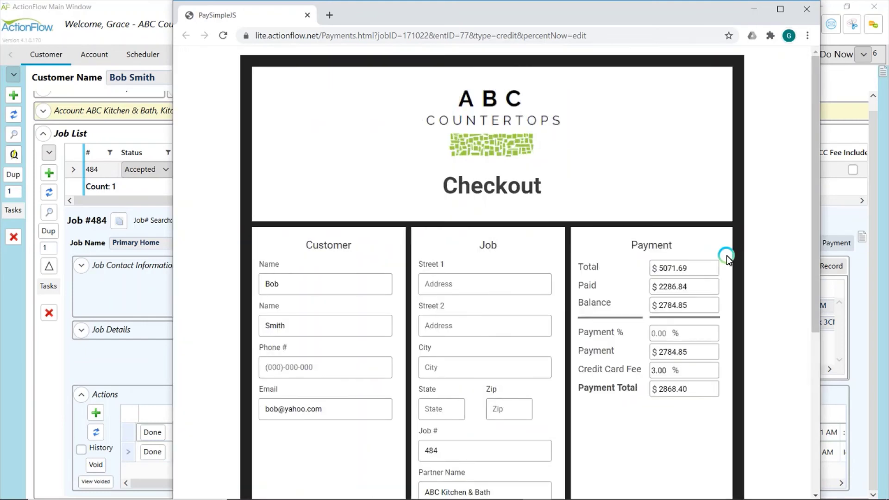
click(318, 287)
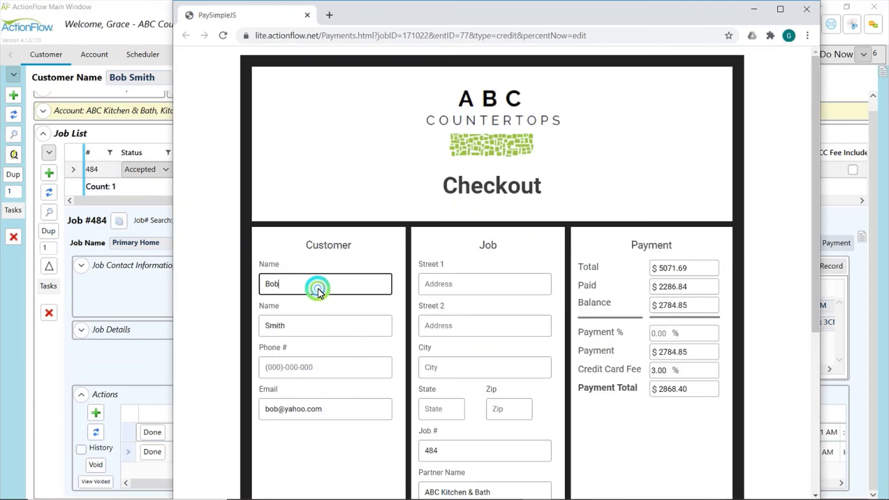
click(329, 323)
click(344, 411)
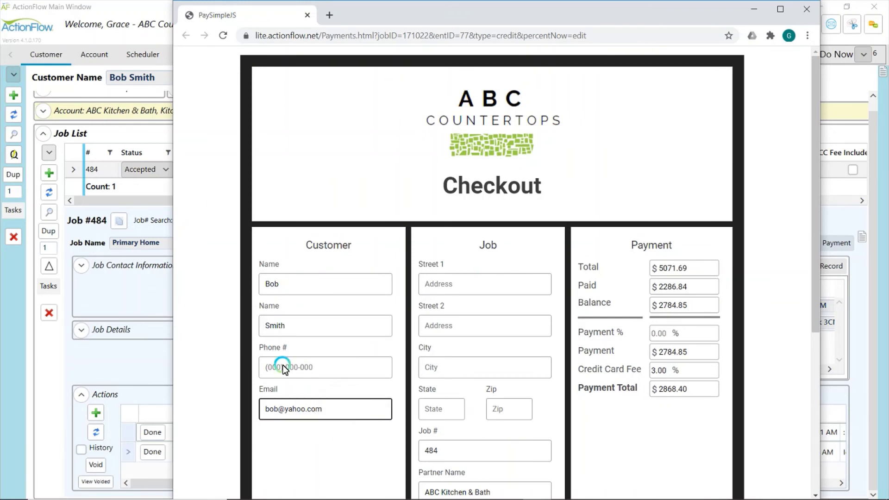
key(ctrl+a)
text(grace)
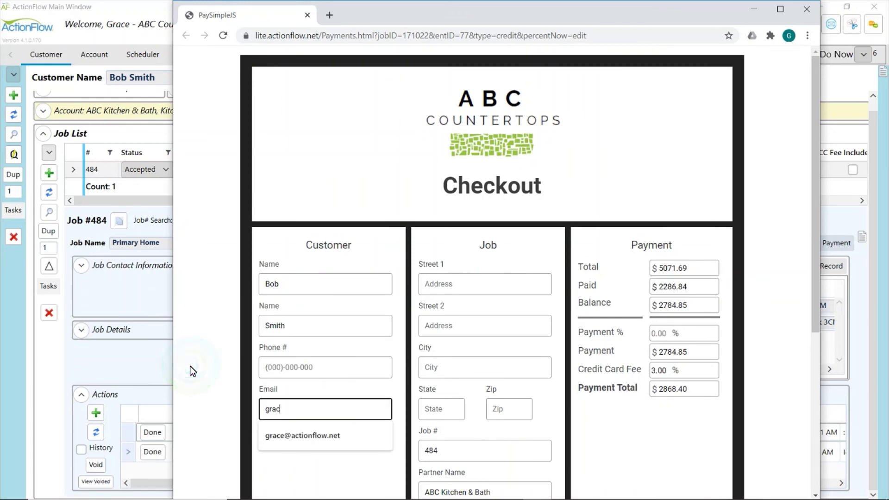
click(312, 437)
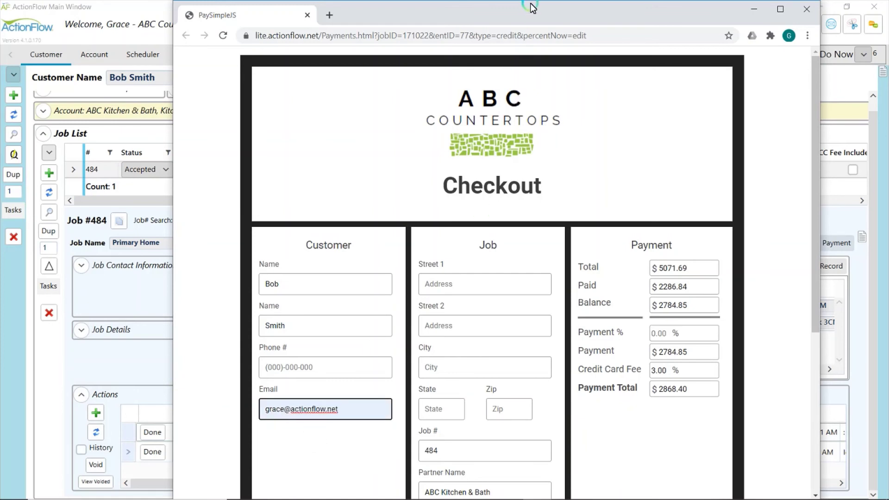
Replace both the email and the last name with x
scroll(426, 303, down, 3)
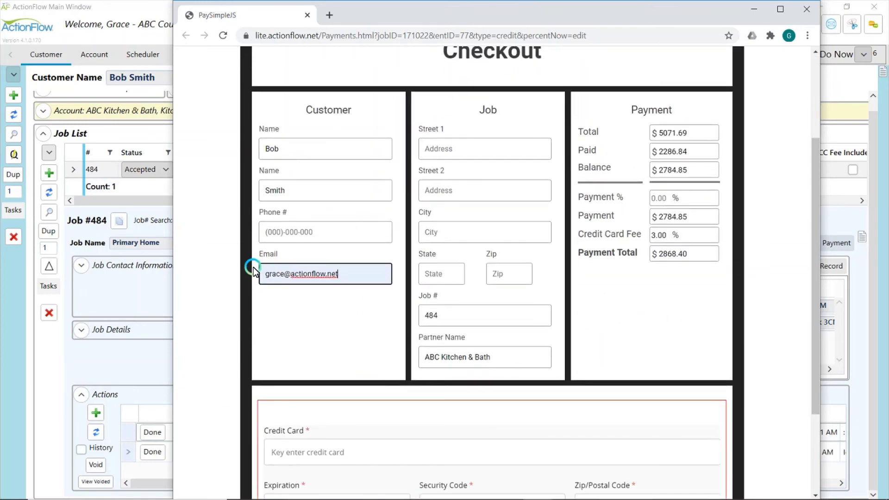
drag(349, 274, 226, 282)
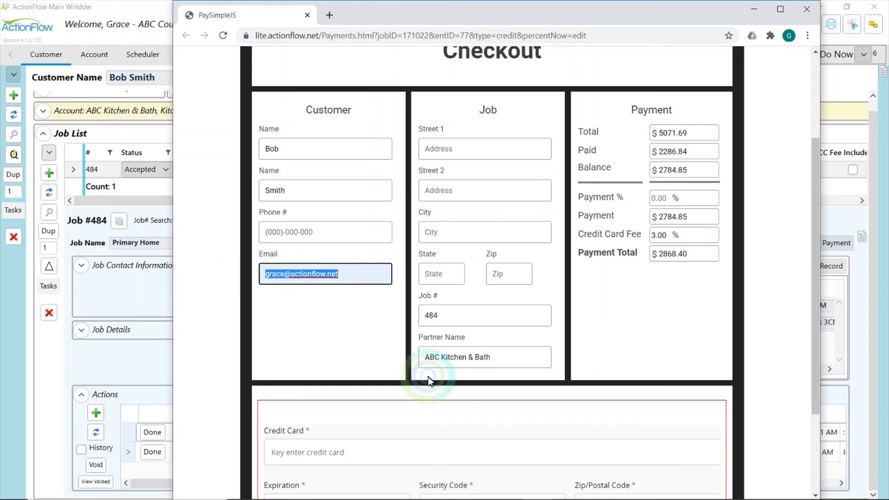
text(x)
drag(305, 189, 228, 198)
text(x)
click(319, 314)
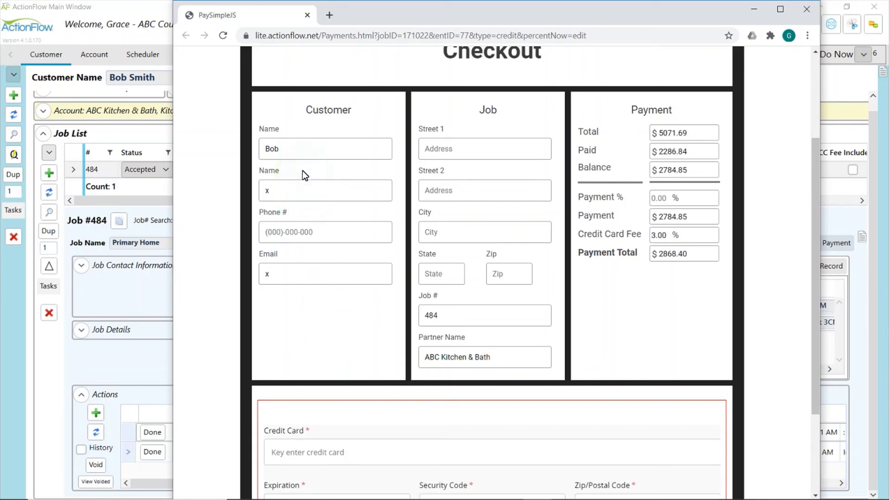
Clear the email field and attempt Complete Checkout, triggering the required-fields warning
click(277, 145)
click(289, 191)
click(308, 282)
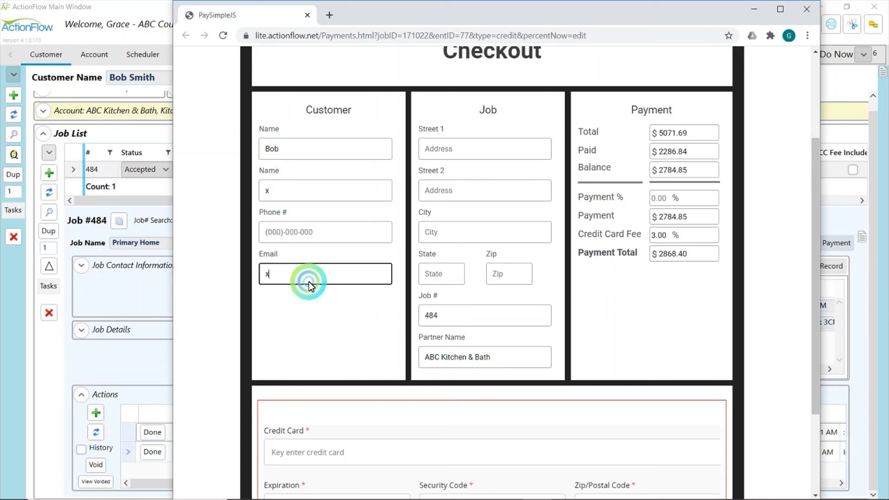
click(263, 323)
key(BackSpace)
click(337, 335)
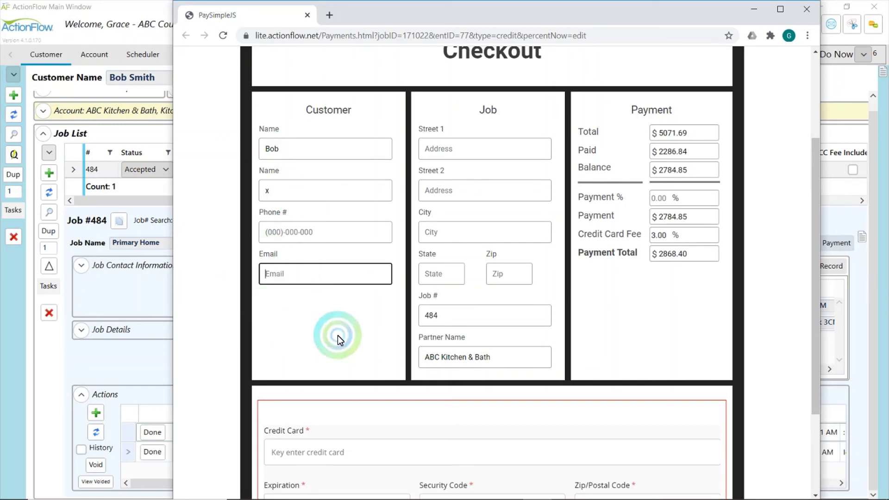
scroll(340, 335, down, 3)
click(496, 455)
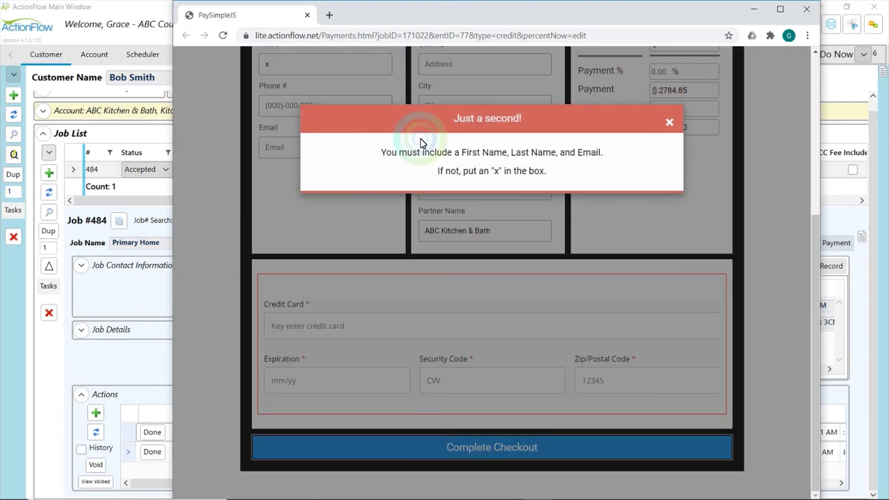
Dismiss the warning, enter x as the email, and set Payment Total to 1
drag(461, 158, 600, 154)
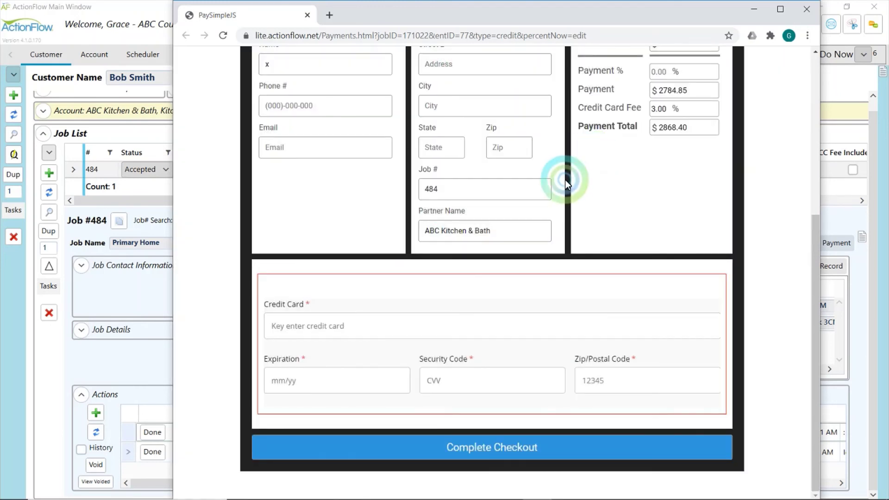
click(300, 151)
text(x)
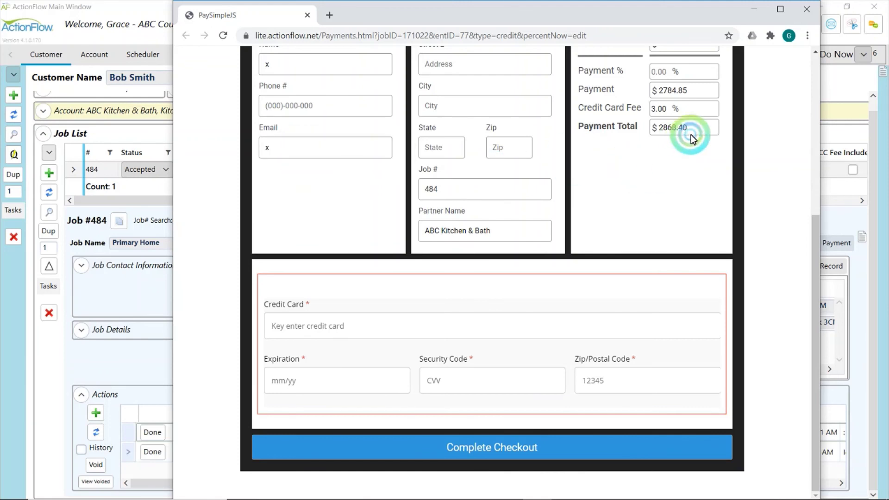
double_click(688, 131)
text(1)
click(326, 330)
text(4)
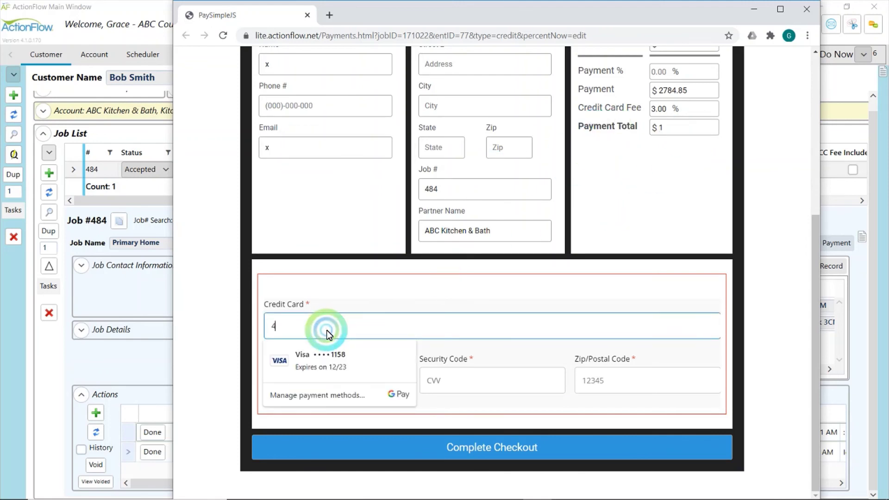
text(111 1111 1111 1111)
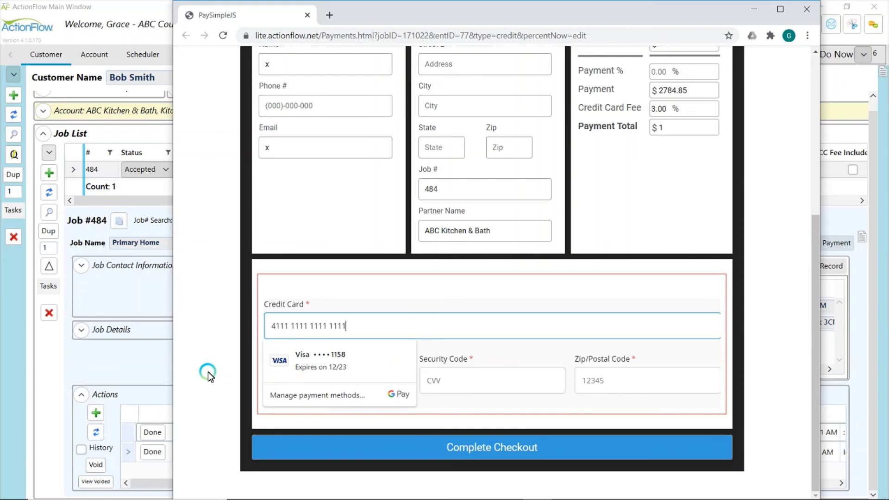
click(325, 380)
text(1222)
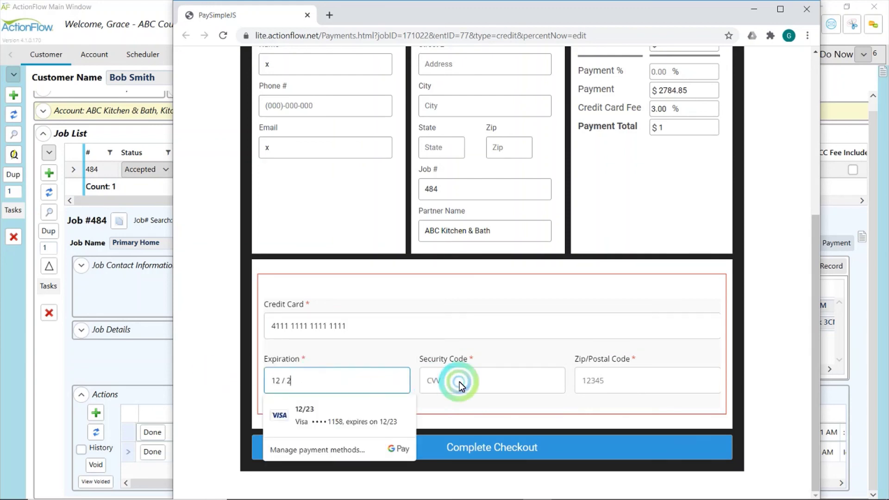
click(482, 381)
text(222)
click(620, 380)
text(22222)
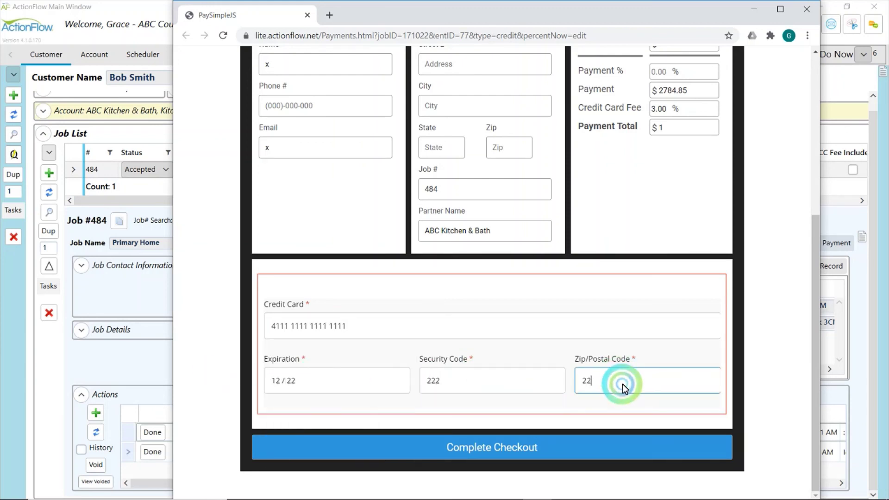
Submit the $1 payment, close the invalid card number error, and return to ActionFlow
click(599, 455)
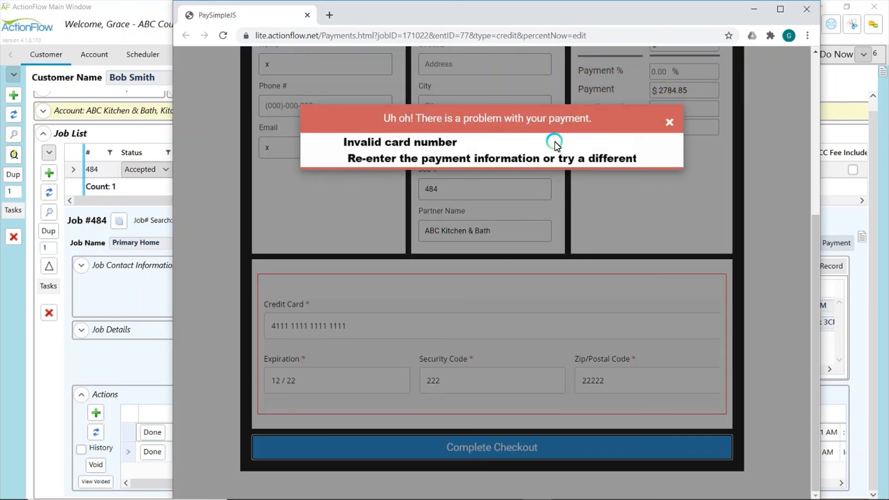
click(669, 121)
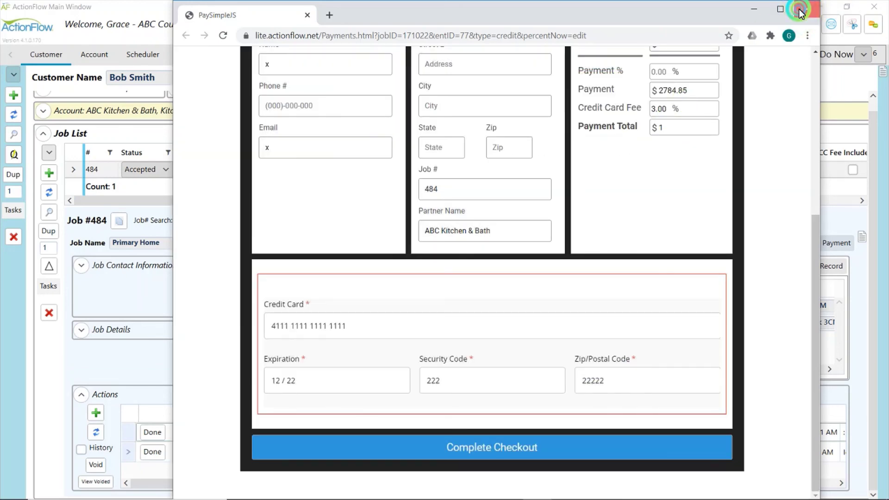
click(222, 360)
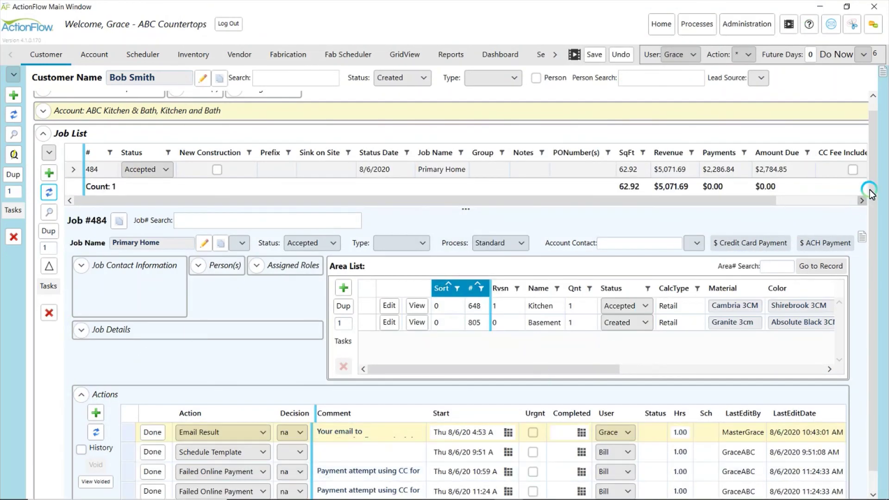
Void the 10:59 Failed Online Payment action in the Actions grid and confirm
drag(867, 188, 865, 311)
click(155, 466)
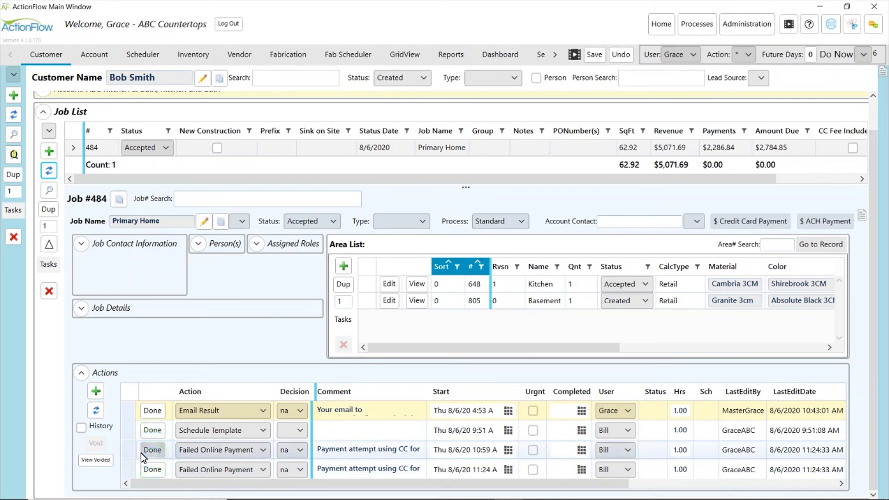
click(141, 452)
click(95, 443)
click(429, 291)
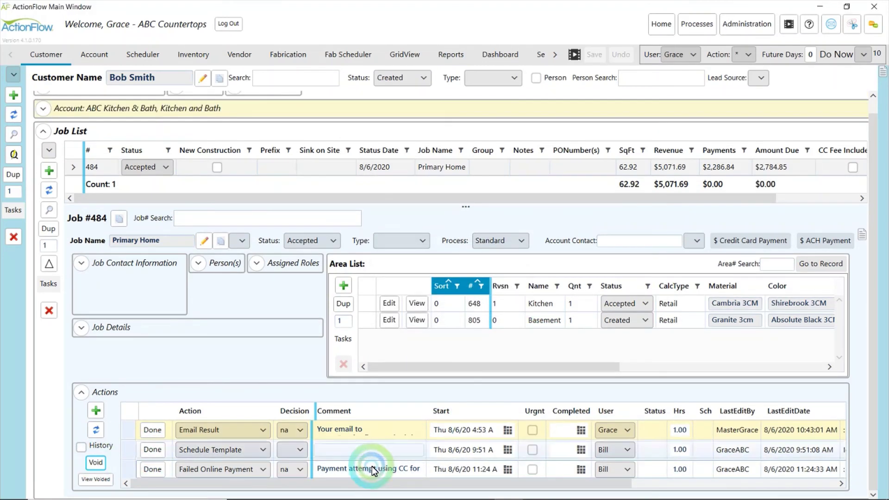
Review the remaining 11:24 failed payment's full comment, then close it without changes
click(375, 468)
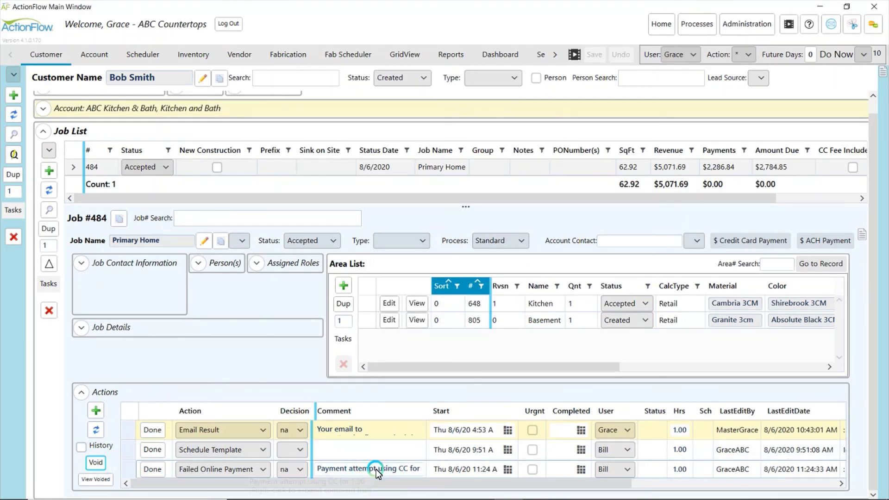
right_click(376, 468)
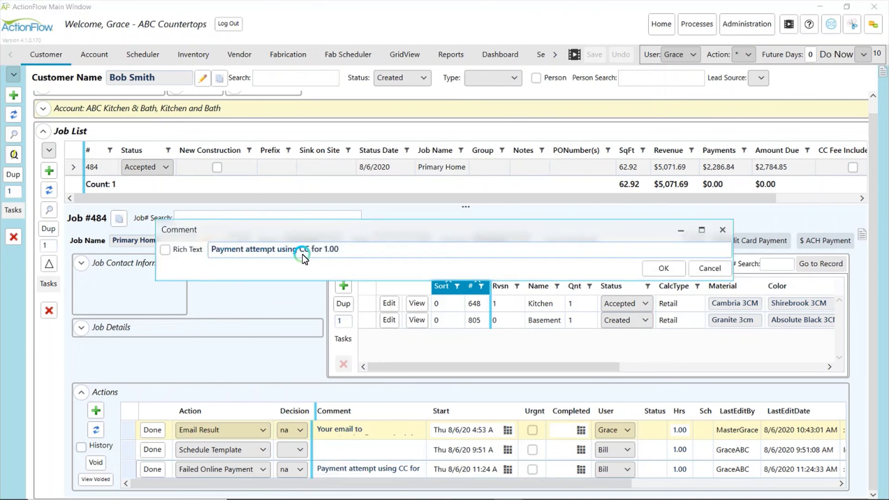
click(710, 269)
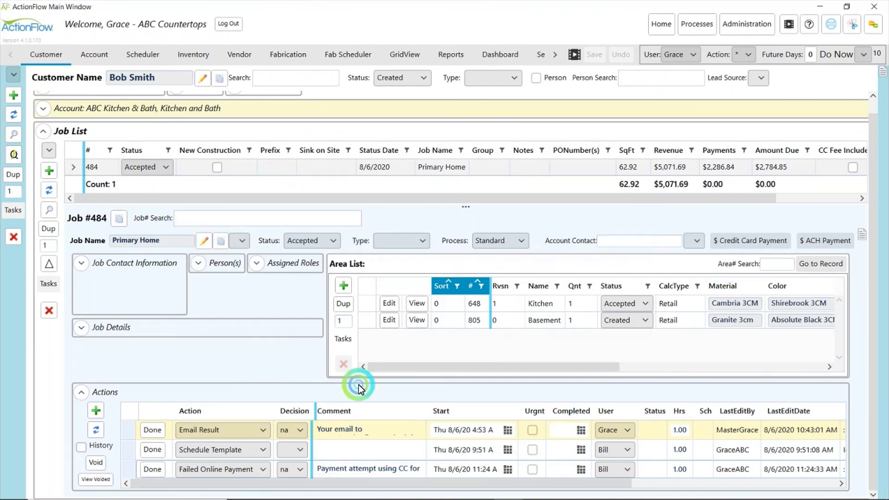
click(222, 470)
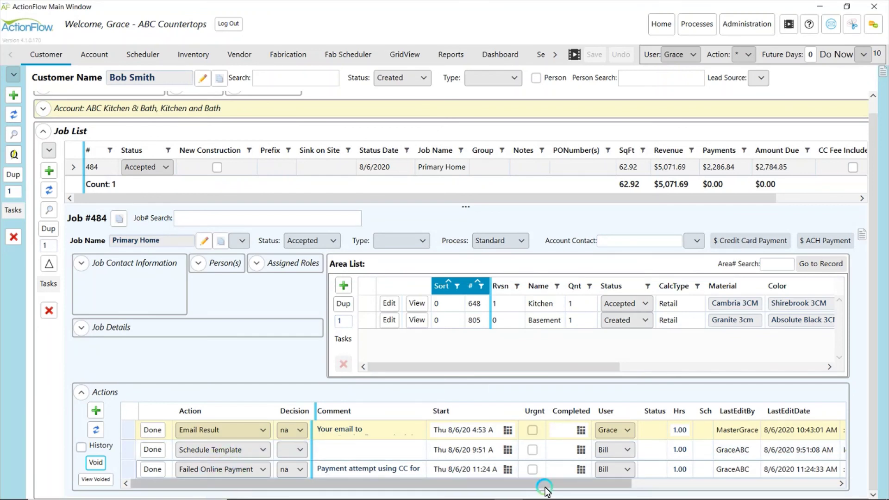
drag(575, 484, 432, 481)
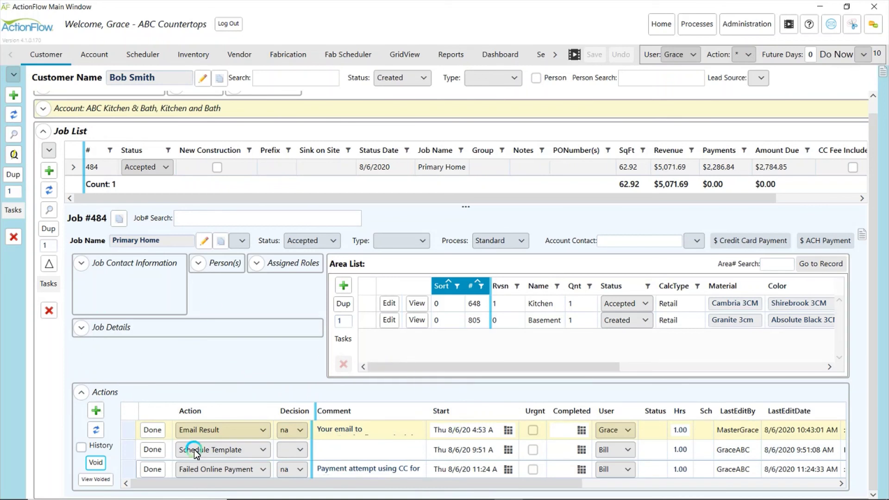
click(362, 355)
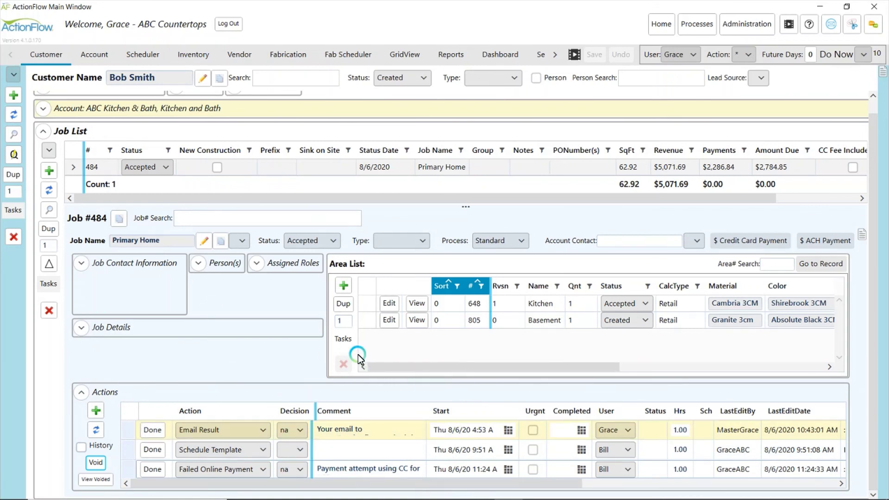